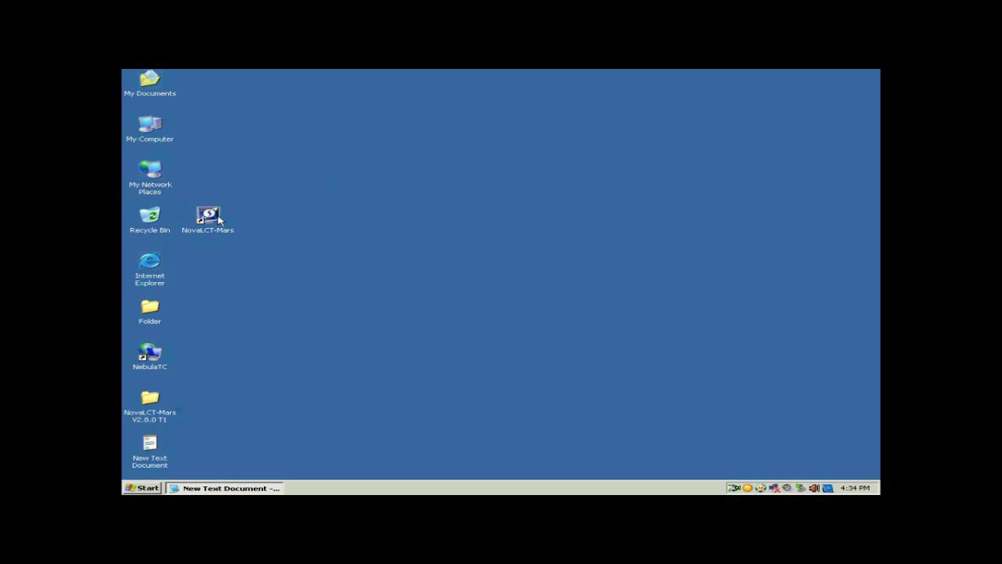
Launch NovaLCT-Mars and start Advanced Login from the User menu
{"action": "double_click", "coordinate": [220, 220]}
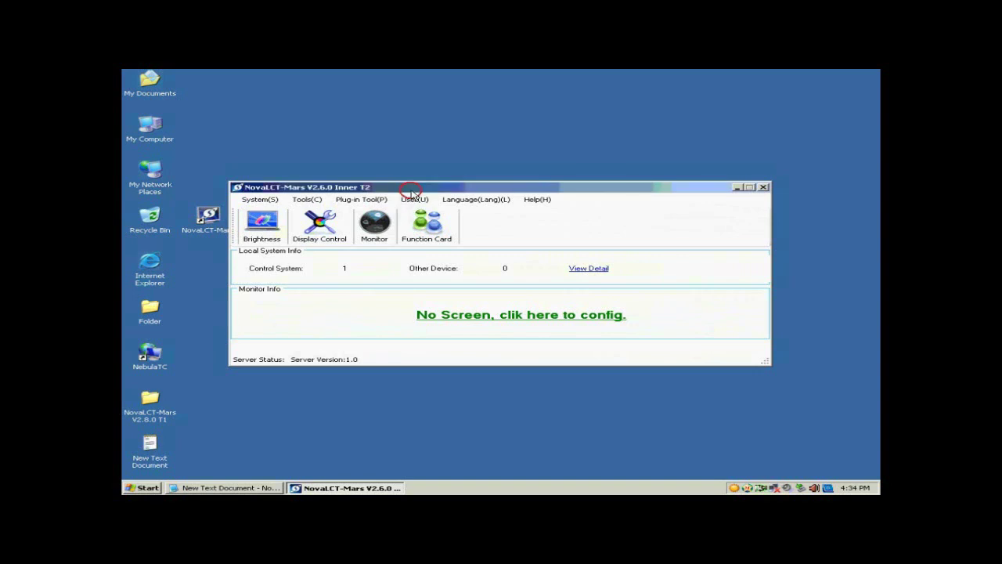
{"action": "left_click", "coordinate": [418, 201]}
{"action": "mouse_move", "coordinate": [414, 199]}
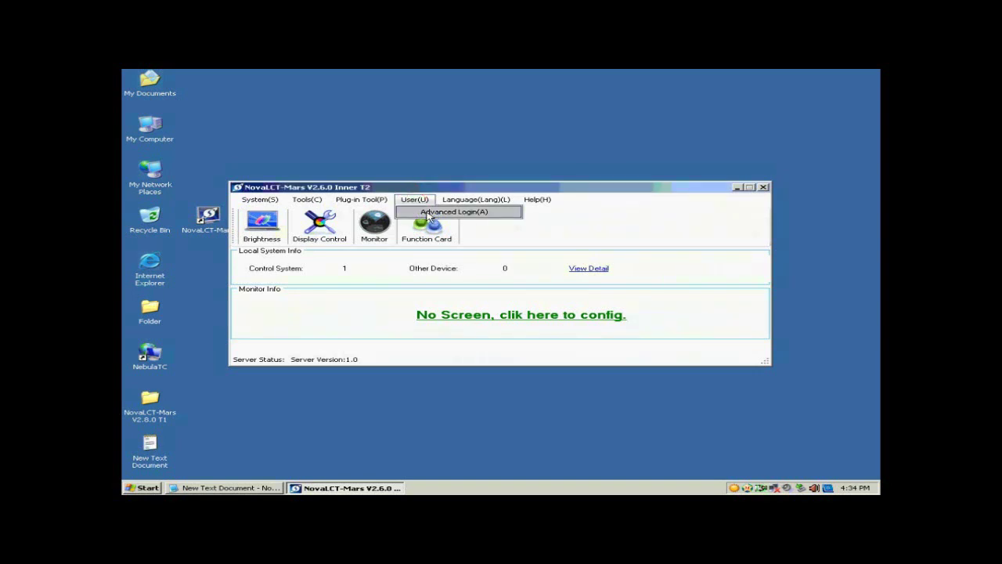
{"action": "left_click", "coordinate": [427, 214]}
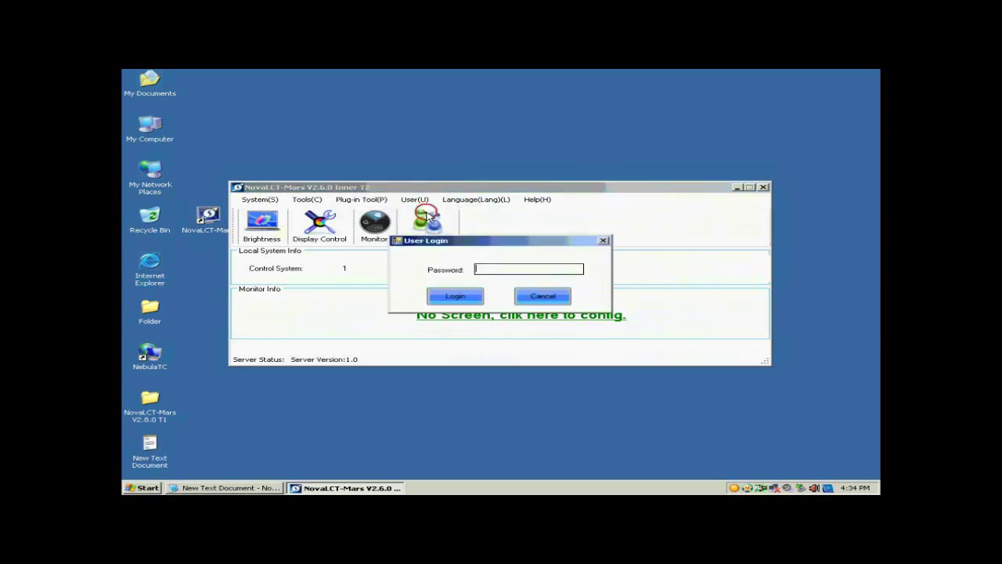
{"action": "left_click", "coordinate": [256, 487]}
{"action": "left_click_drag", "start_coordinate": [583, 382], "coordinate": [551, 381]}
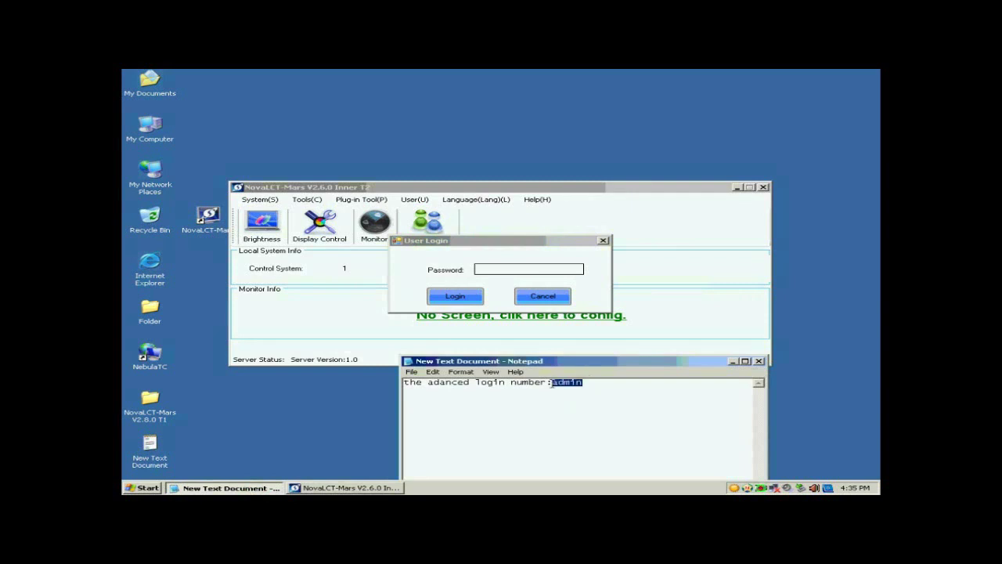
{"action": "left_click", "coordinate": [531, 271]}
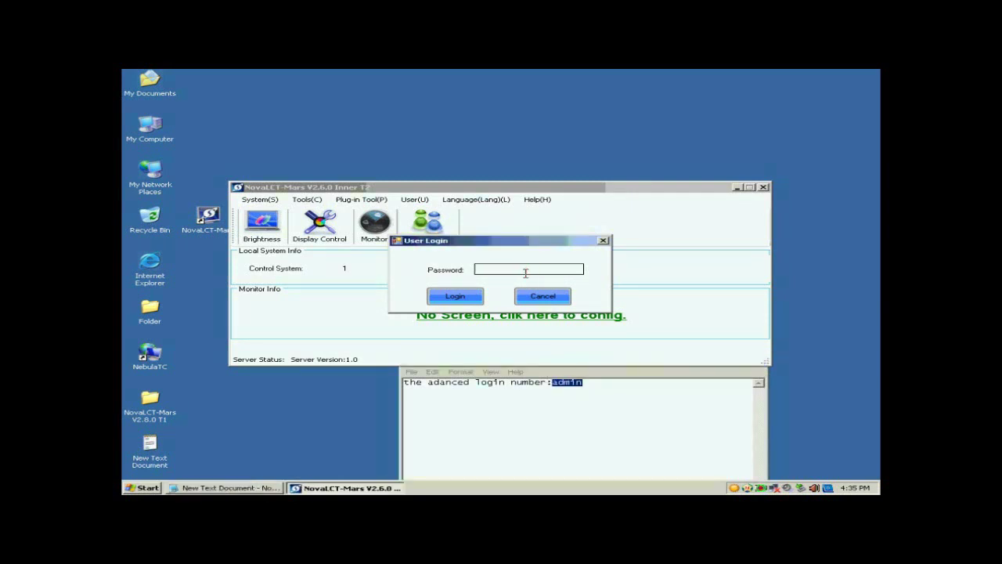
{"action": "left_click", "coordinate": [454, 299]}
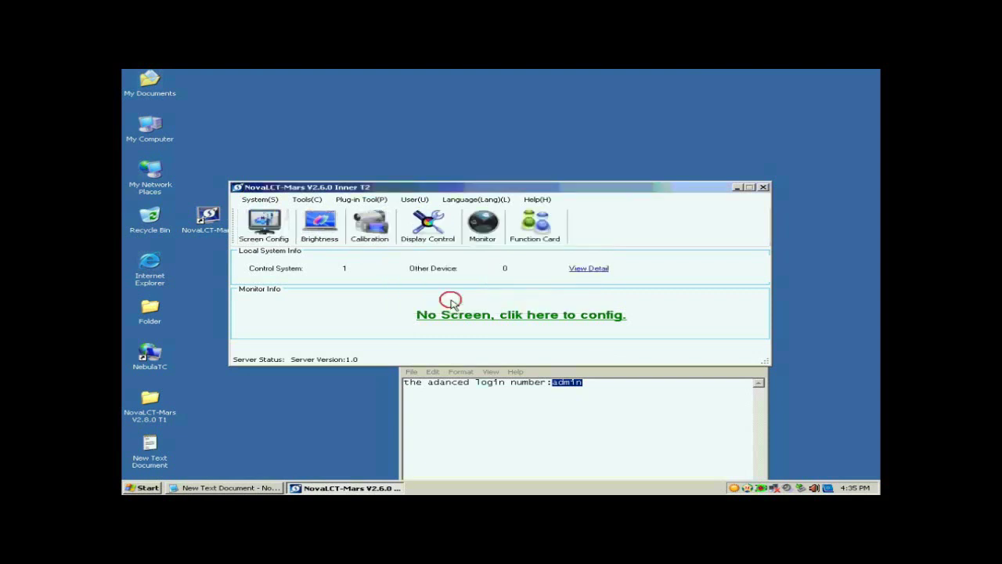
Configure the COM3 screen and apply a 1024 x 768 sending board display mode
{"action": "left_click", "coordinate": [274, 233]}
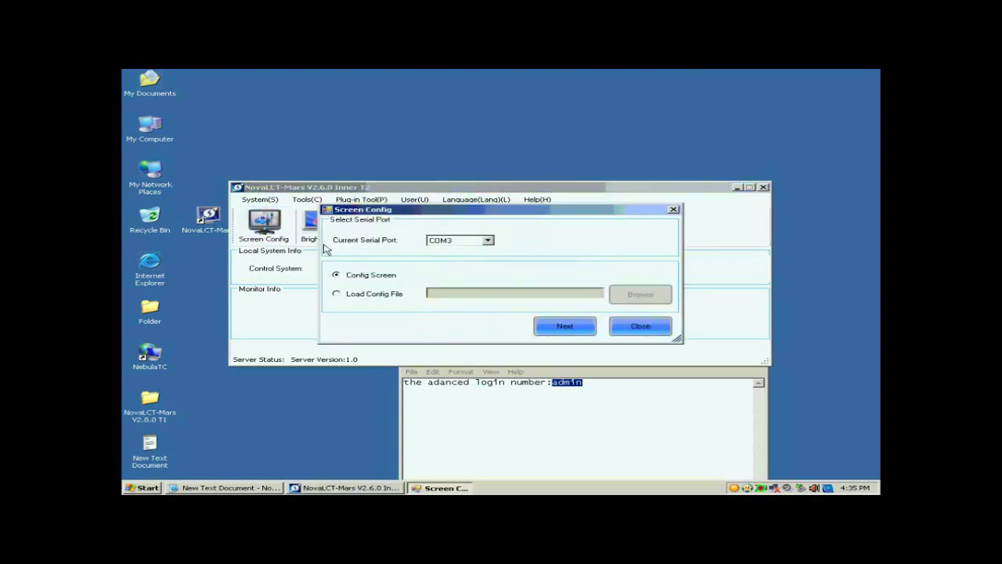
{"action": "left_click", "coordinate": [553, 334]}
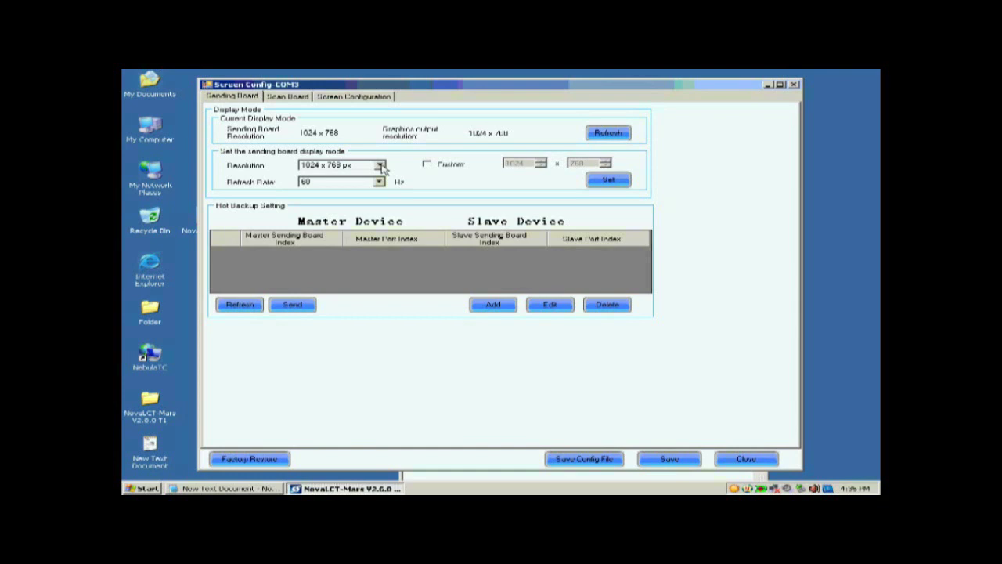
{"action": "left_click", "coordinate": [381, 168]}
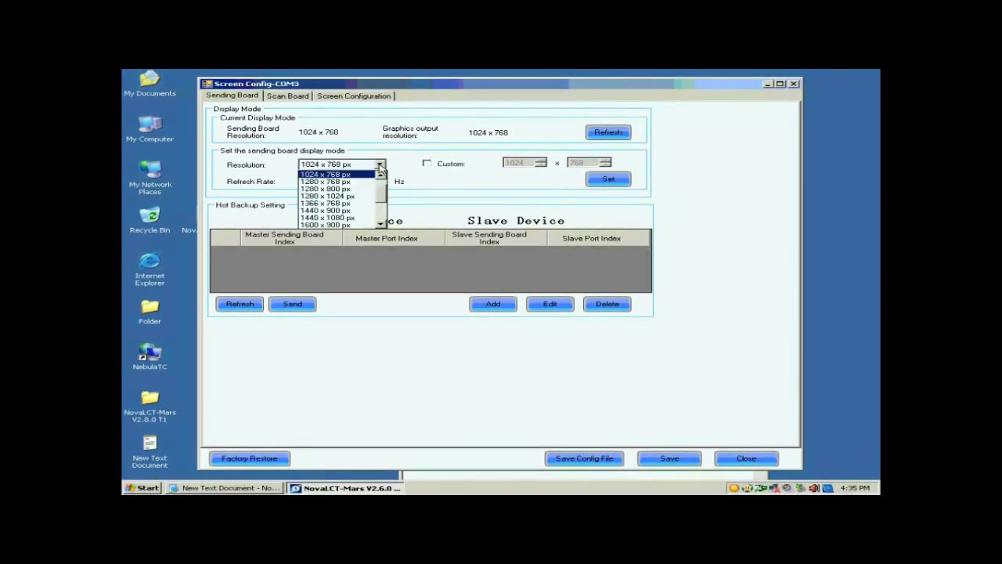
{"action": "left_click", "coordinate": [359, 174]}
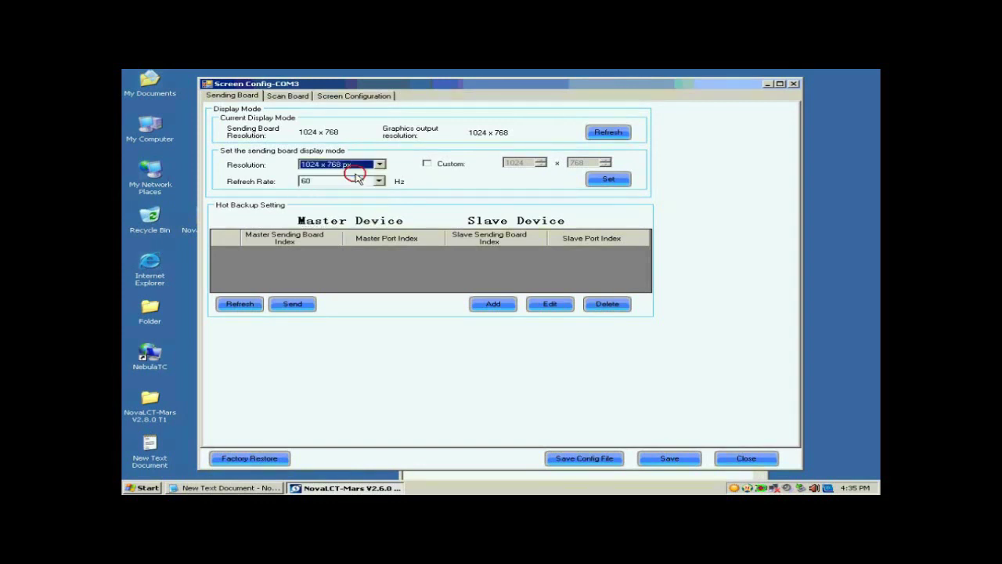
{"action": "left_click", "coordinate": [608, 180]}
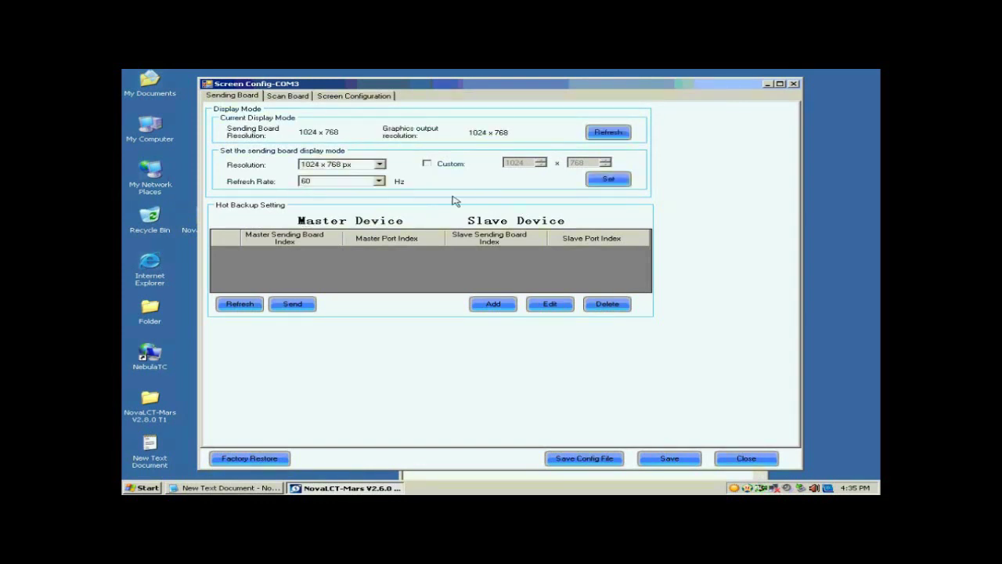
Start Scan Board smart setting option 1, keeping Concurrent data type
{"action": "left_click", "coordinate": [287, 96]}
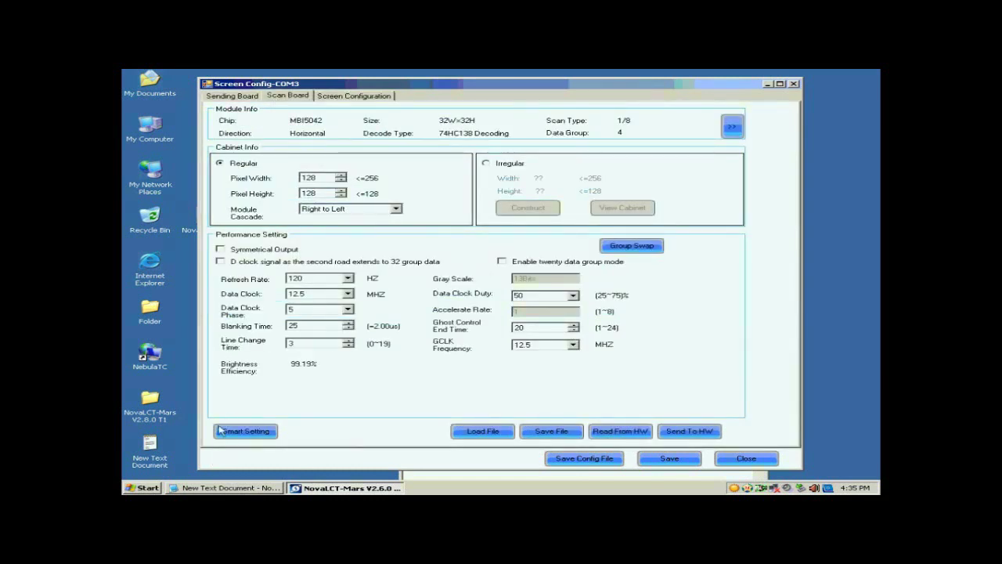
{"action": "left_click", "coordinate": [248, 432]}
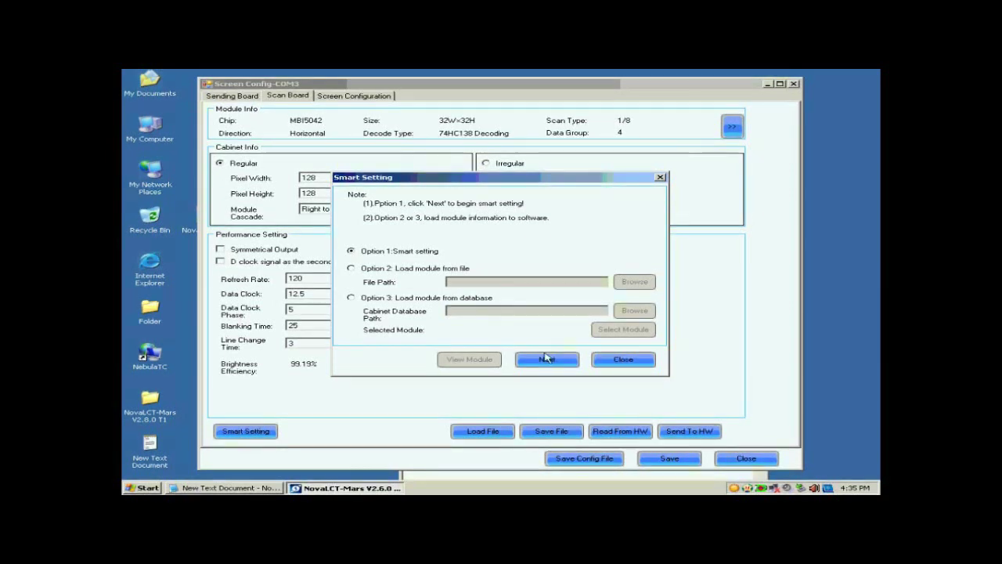
{"action": "left_click", "coordinate": [544, 359]}
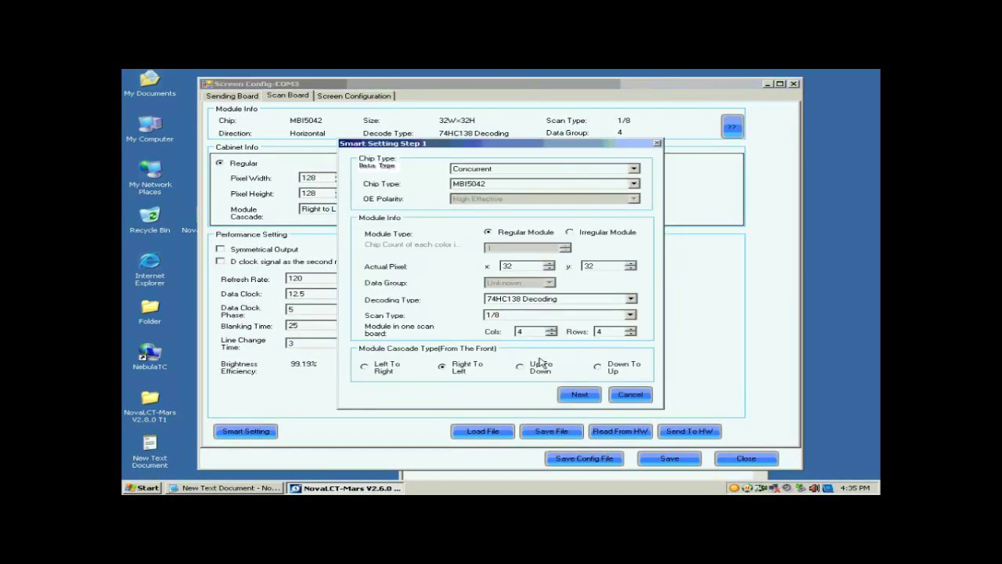
{"action": "left_click", "coordinate": [501, 169]}
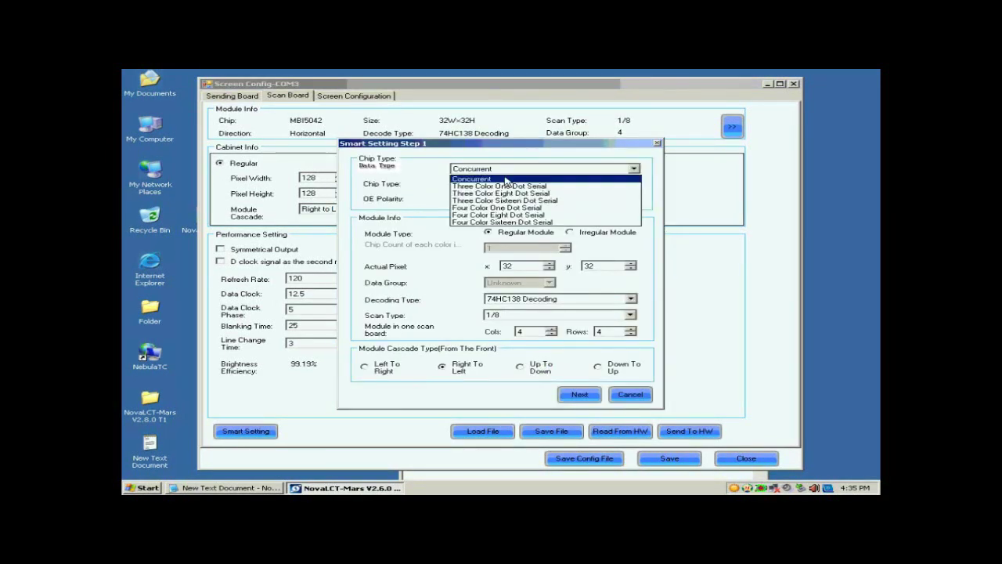
{"action": "left_click", "coordinate": [503, 173]}
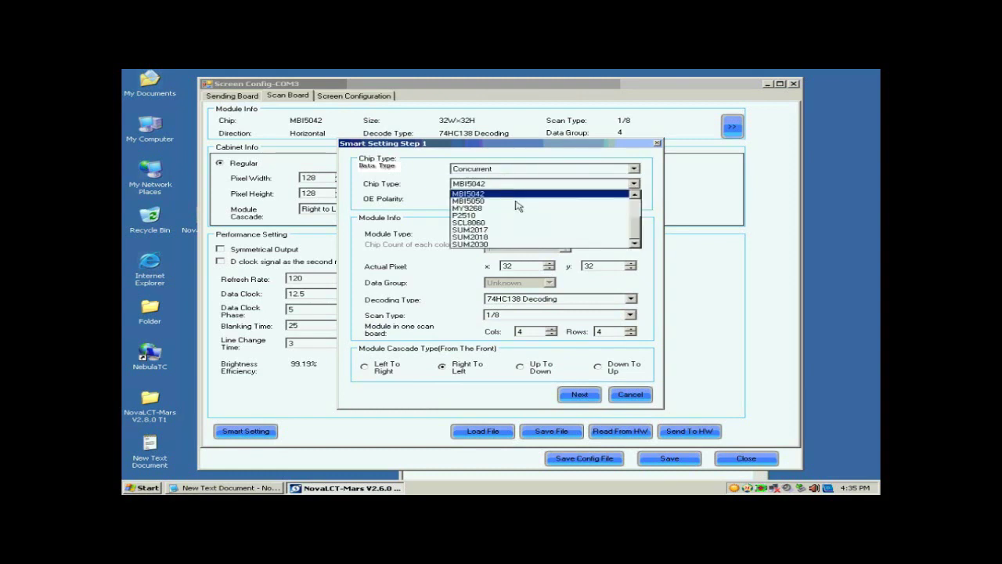
Choose the MBI5036 chip on a regular 32 x 32 module
{"action": "left_click_drag", "start_coordinate": [633, 233], "coordinate": [636, 205]}
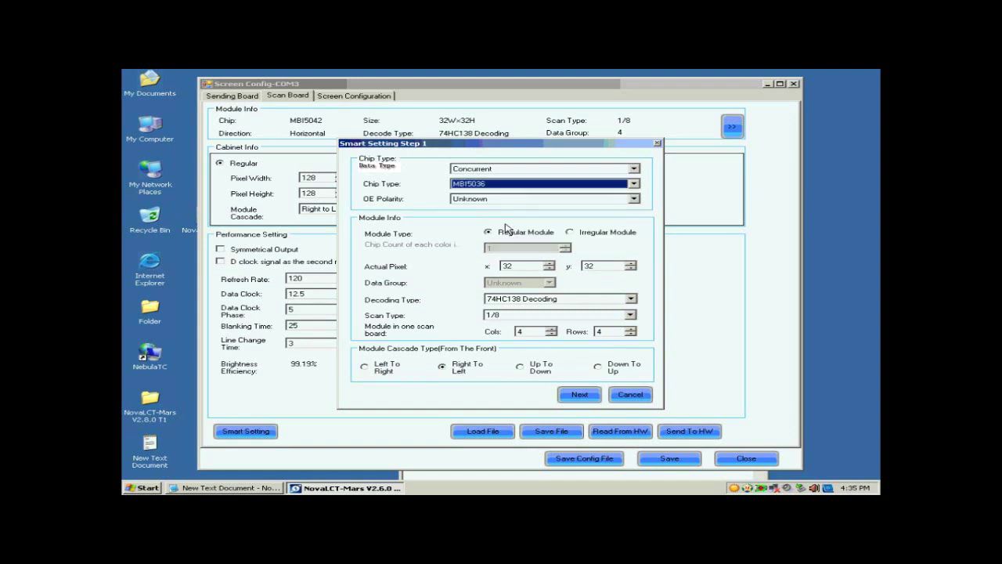
{"action": "left_click", "coordinate": [507, 224]}
{"action": "left_click", "coordinate": [503, 233]}
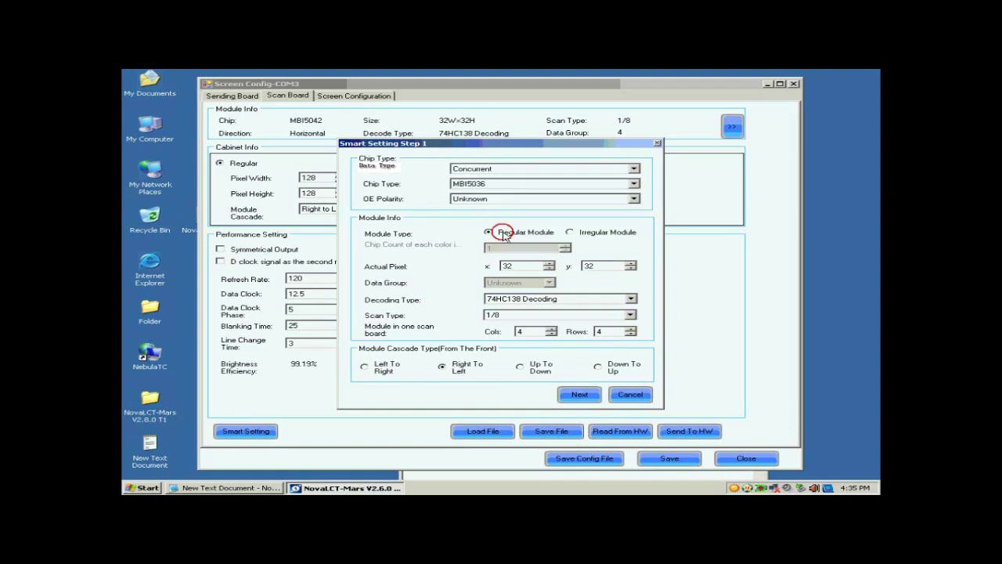
{"action": "left_click", "coordinate": [507, 265]}
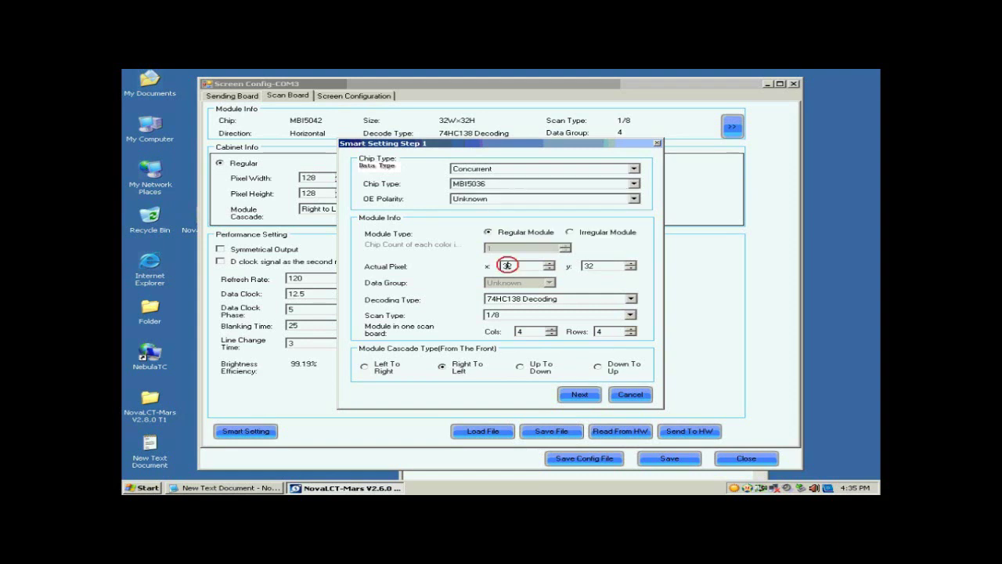
{"action": "left_click", "coordinate": [588, 264]}
Keep 74HC138 decoding and set the scan type to Unknown
{"action": "left_click", "coordinate": [530, 302]}
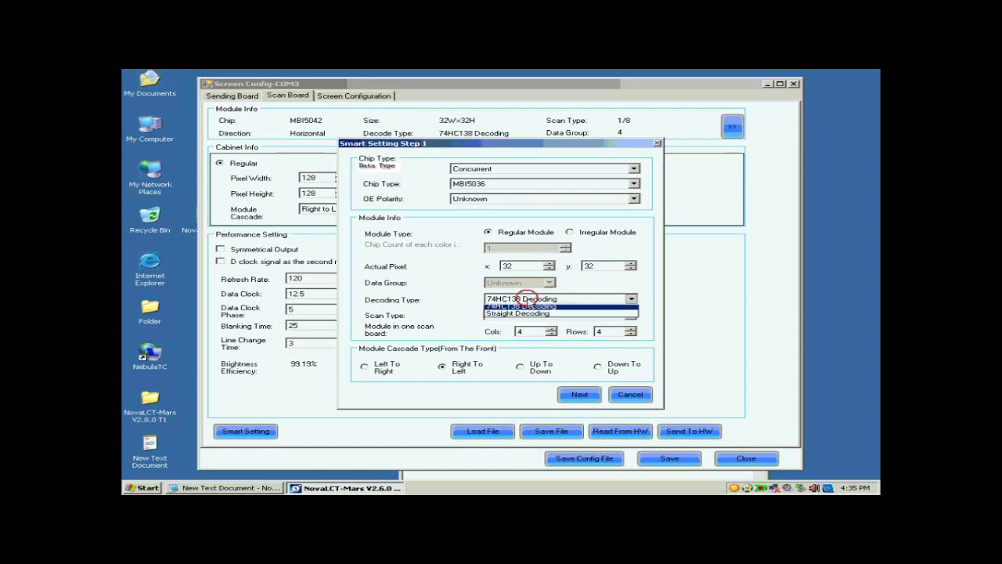
{"action": "left_click", "coordinate": [529, 315]}
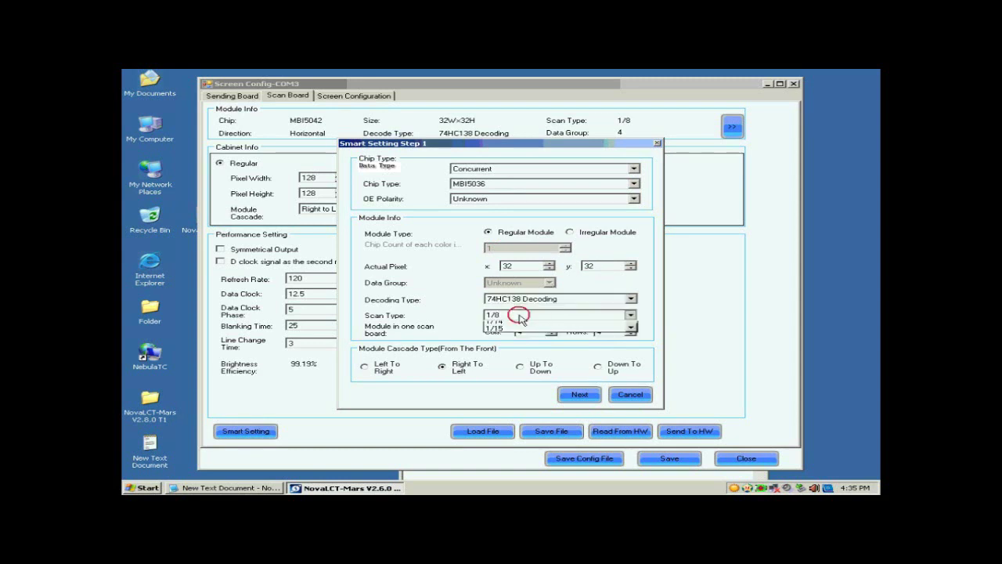
{"action": "left_click", "coordinate": [537, 321]}
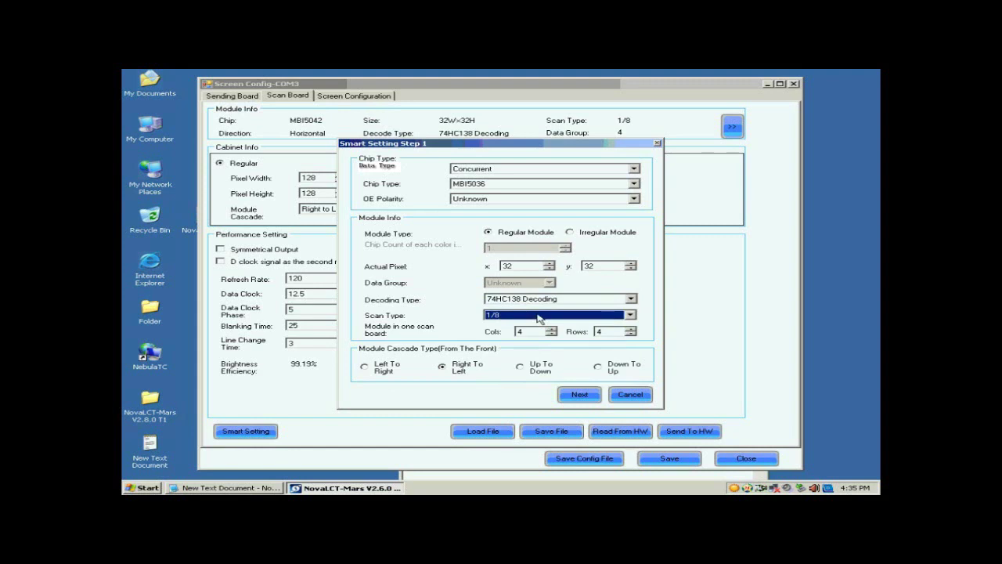
{"action": "left_click", "coordinate": [609, 319]}
{"action": "left_click_drag", "start_coordinate": [635, 361], "coordinate": [631, 336]}
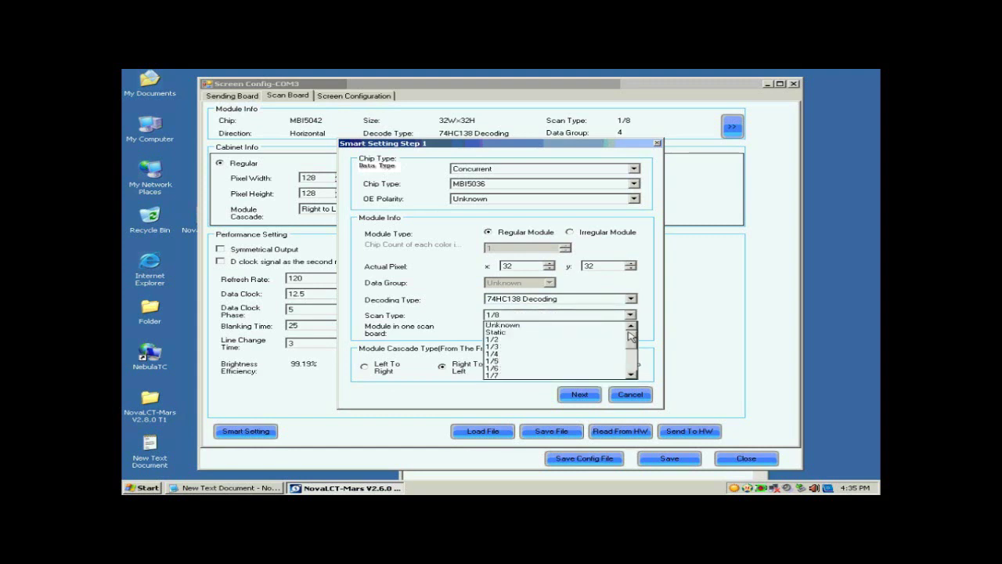
{"action": "left_click", "coordinate": [593, 325]}
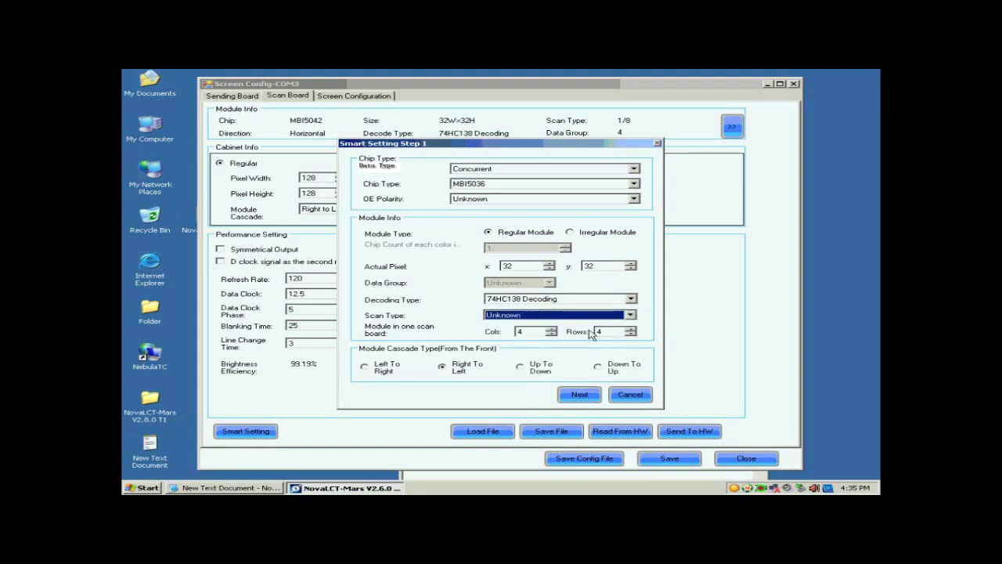
{"action": "double_click", "coordinate": [538, 332]}
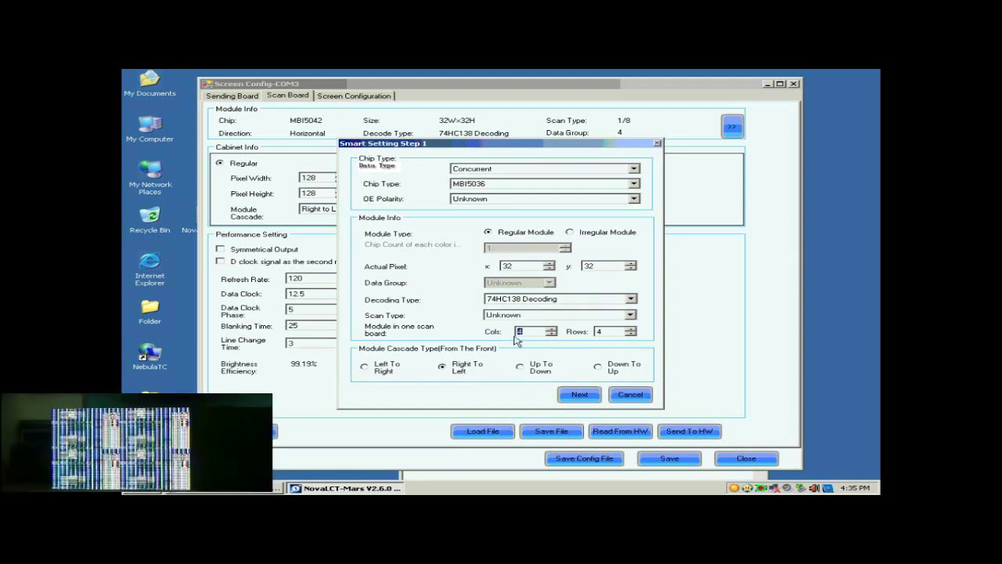
Enter 1 module column and 1 row, keep Right To Left cascading, and submit step 1
{"action": "type", "text": "1"}
{"action": "double_click", "coordinate": [603, 331]}
{"action": "type", "text": "1"}
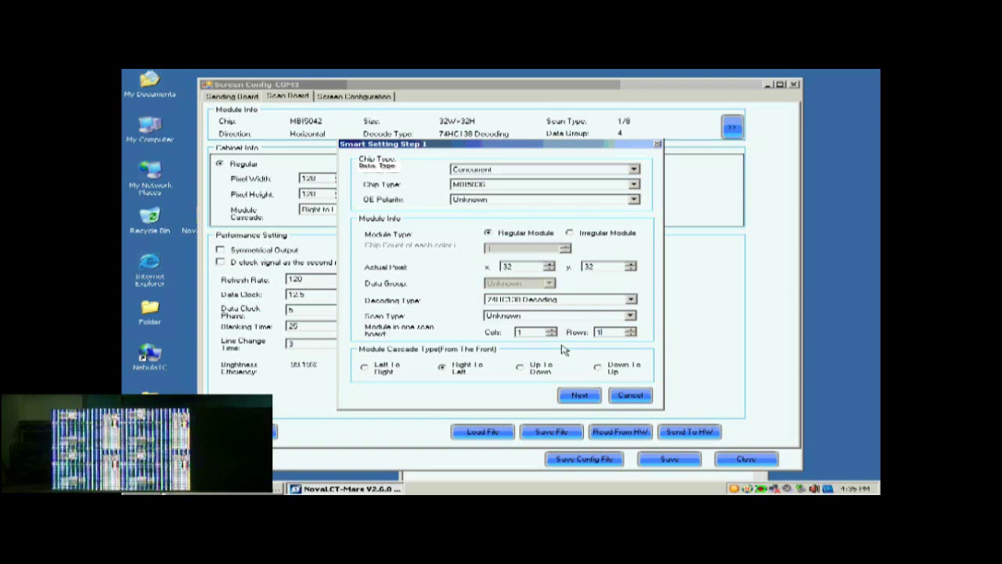
{"action": "left_click", "coordinate": [458, 371]}
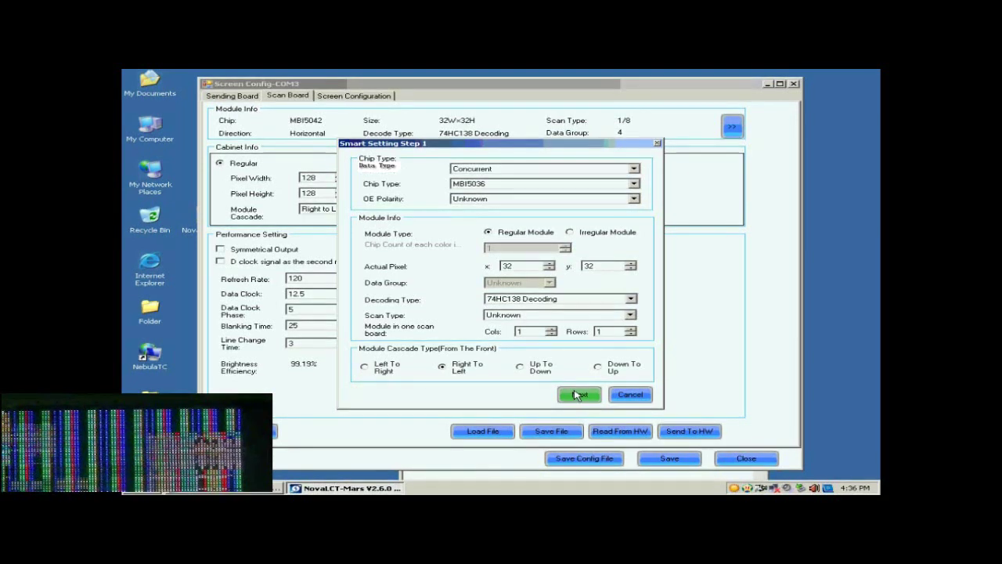
{"action": "left_click", "coordinate": [576, 395]}
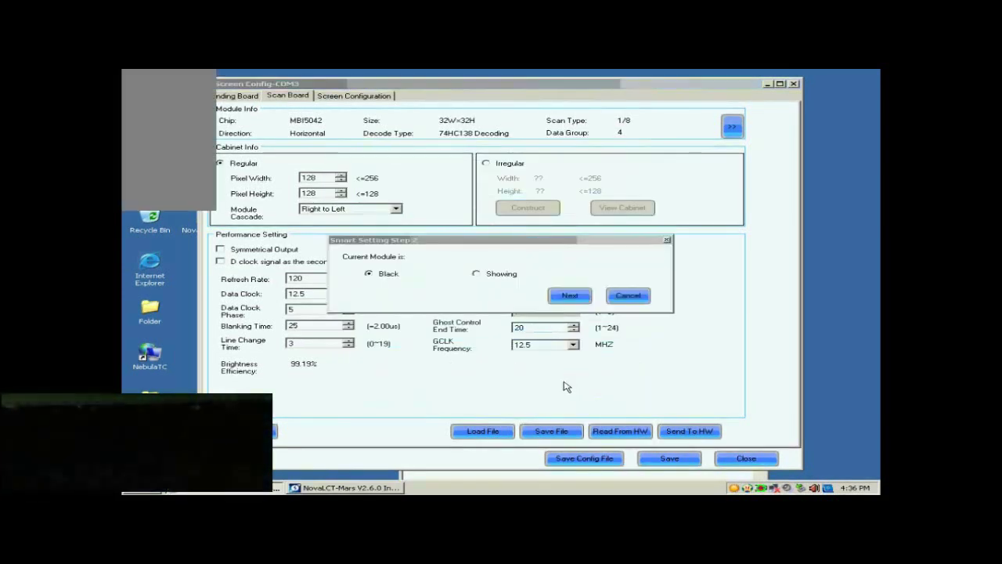
Confirm the black module and match statuses to Red A, Green, Blue, Red B or Black
{"action": "left_click", "coordinate": [567, 297]}
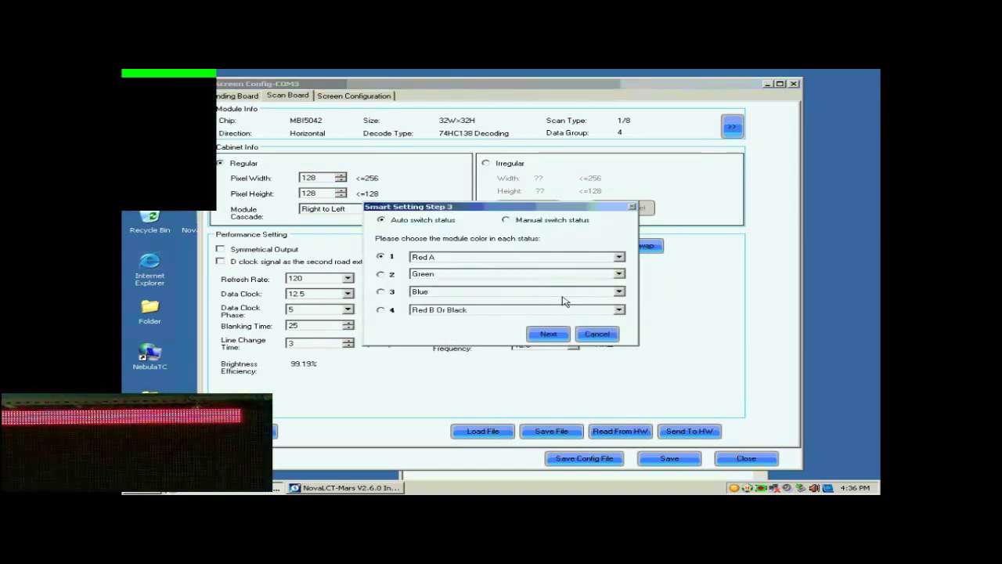
{"action": "left_click", "coordinate": [380, 274]}
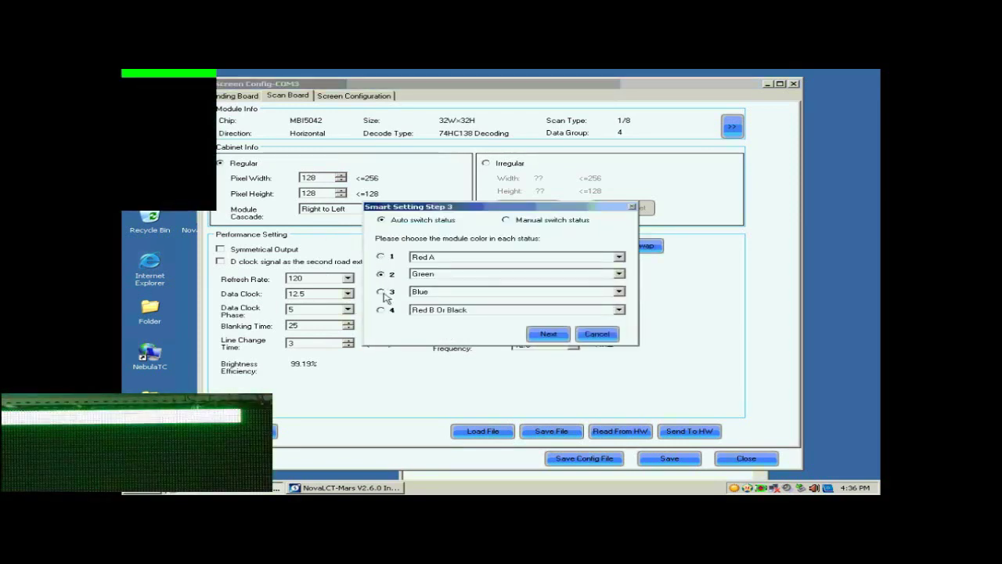
{"action": "left_click", "coordinate": [381, 292]}
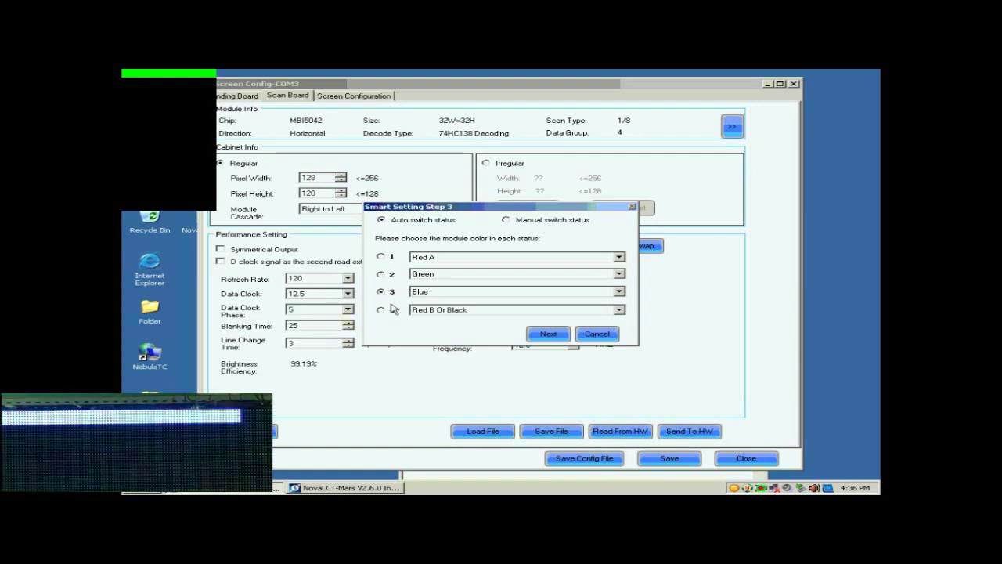
{"action": "left_click", "coordinate": [381, 309]}
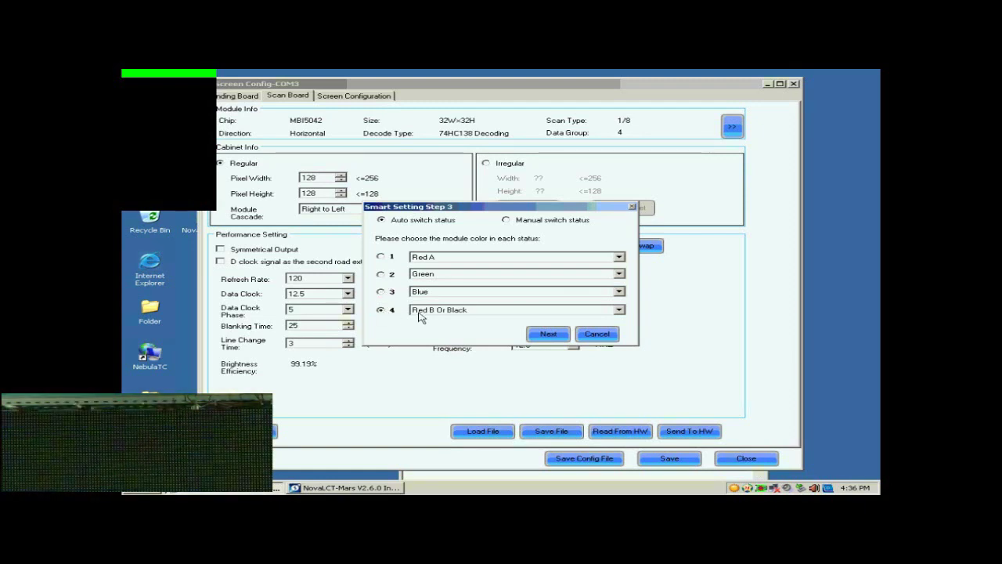
{"action": "left_click", "coordinate": [548, 332]}
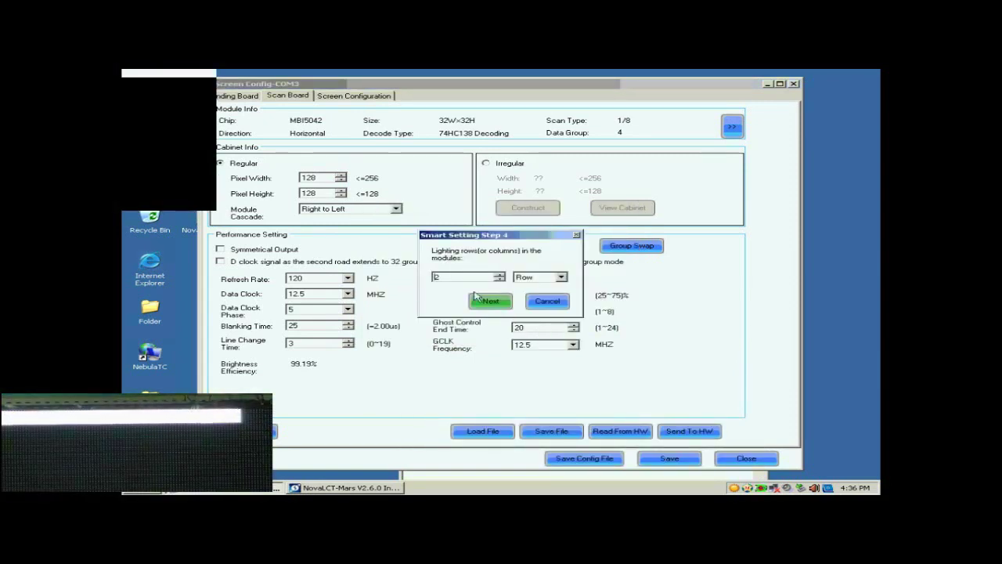
Enter 8 lighting rows in step 4 and 1 in step 5
{"action": "double_click", "coordinate": [458, 277]}
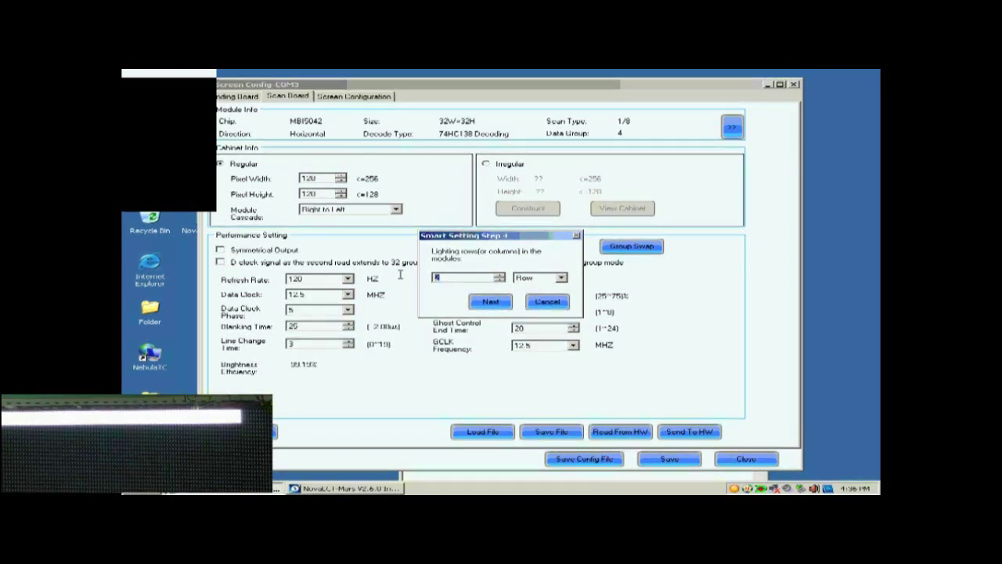
{"action": "type", "text": "8"}
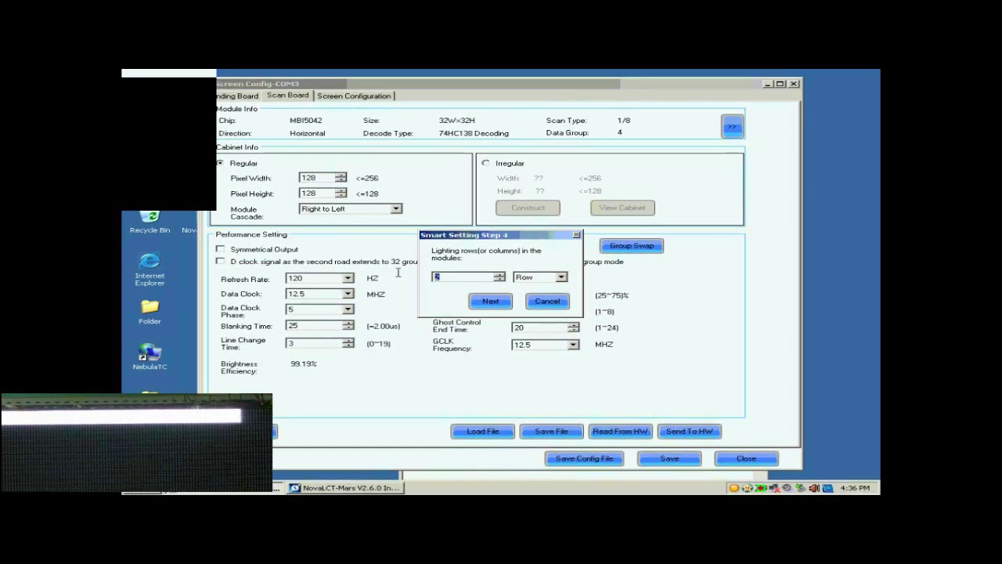
{"action": "left_click", "coordinate": [492, 300]}
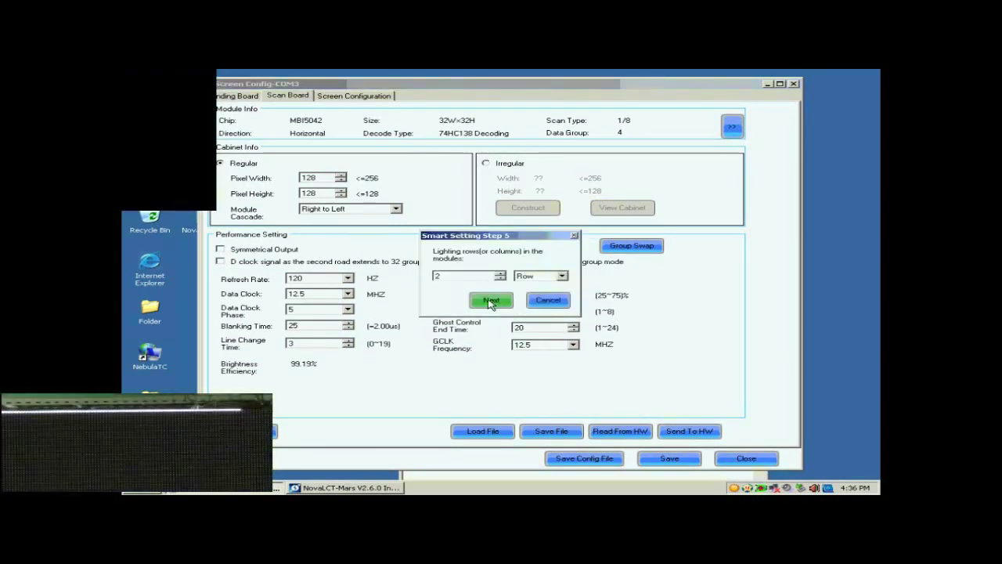
{"action": "double_click", "coordinate": [480, 275]}
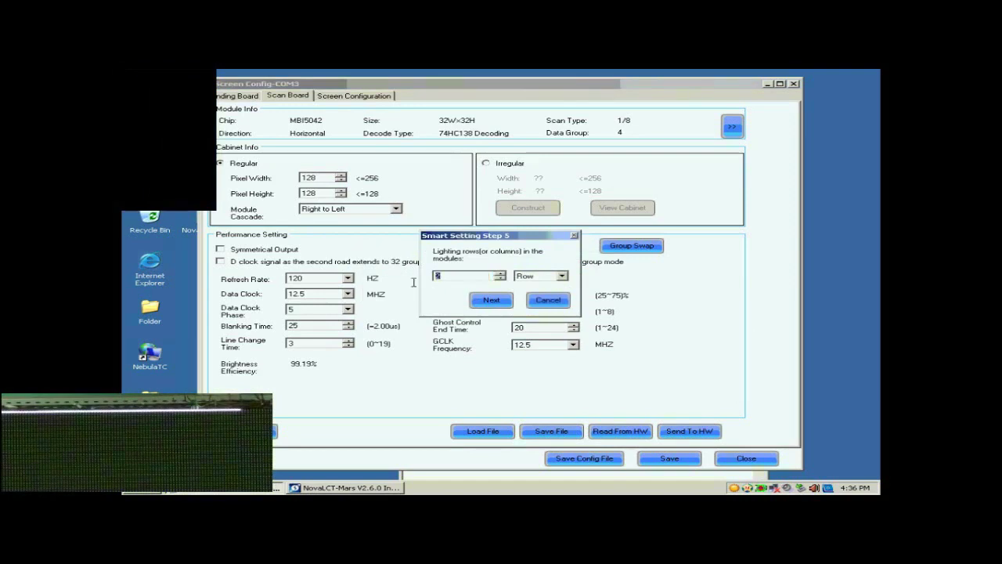
{"action": "type", "text": "1"}
{"action": "left_click", "coordinate": [489, 302]}
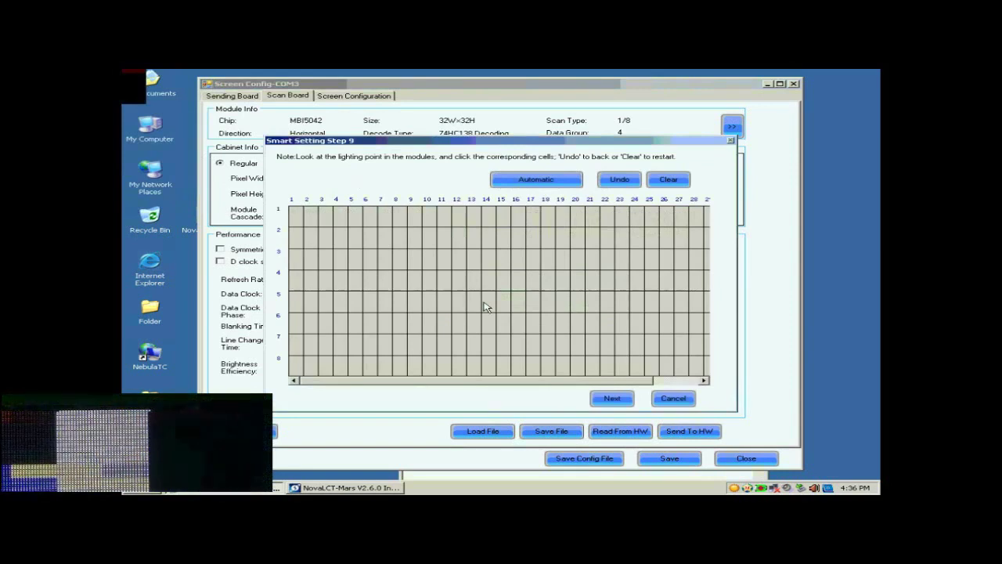
Mark the lighting points along grid row 1, filling the rest automatically
{"action": "left_click", "coordinate": [297, 221]}
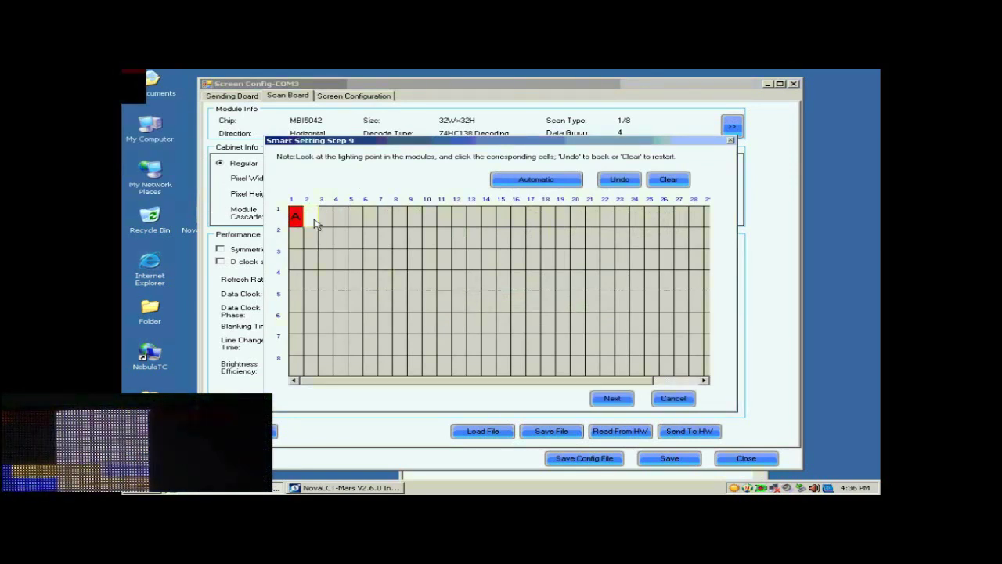
{"action": "left_click", "coordinate": [327, 222]}
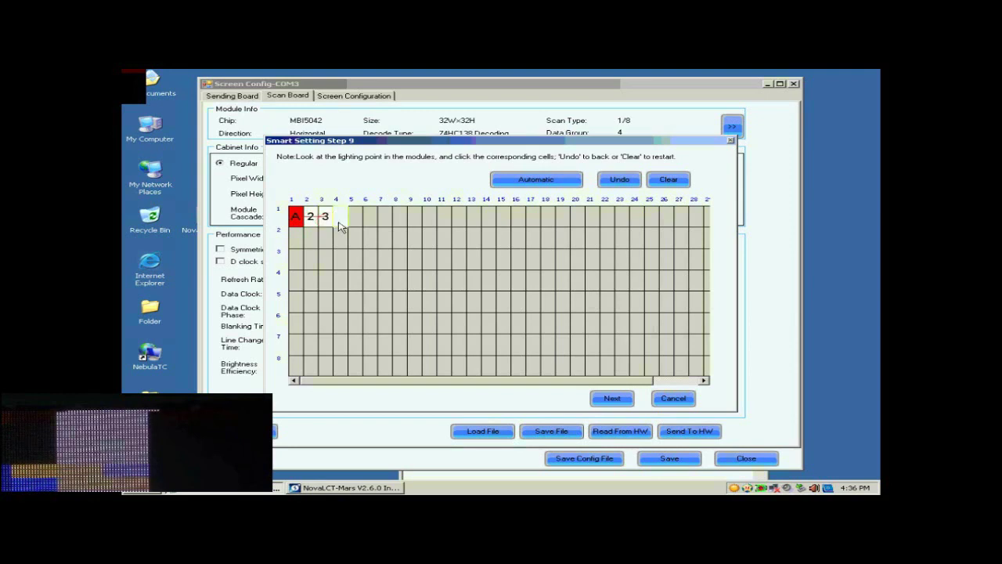
{"action": "left_click", "coordinate": [341, 223]}
{"action": "left_click", "coordinate": [354, 223]}
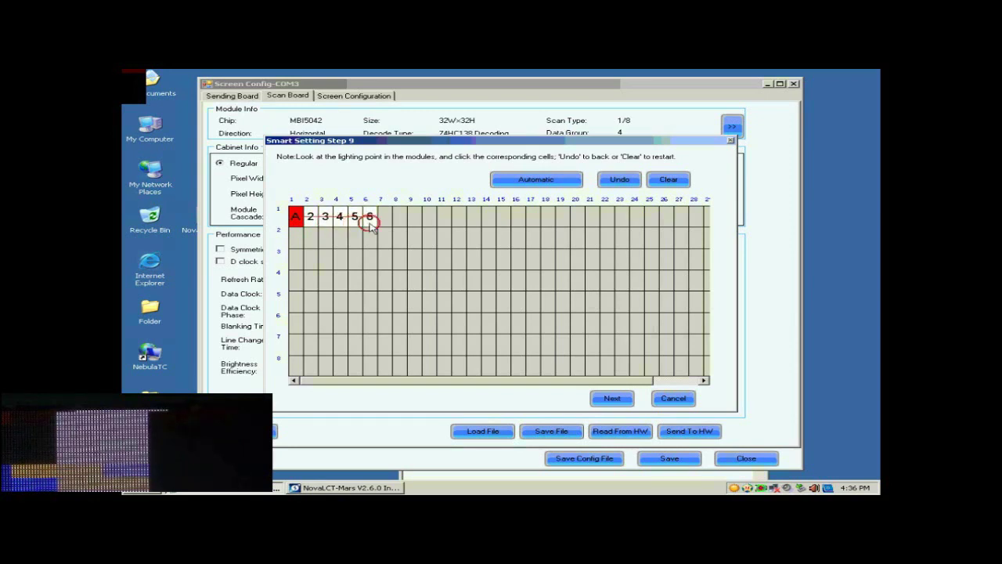
{"action": "left_click", "coordinate": [385, 221]}
{"action": "left_click", "coordinate": [399, 222]}
{"action": "left_click", "coordinate": [429, 222]}
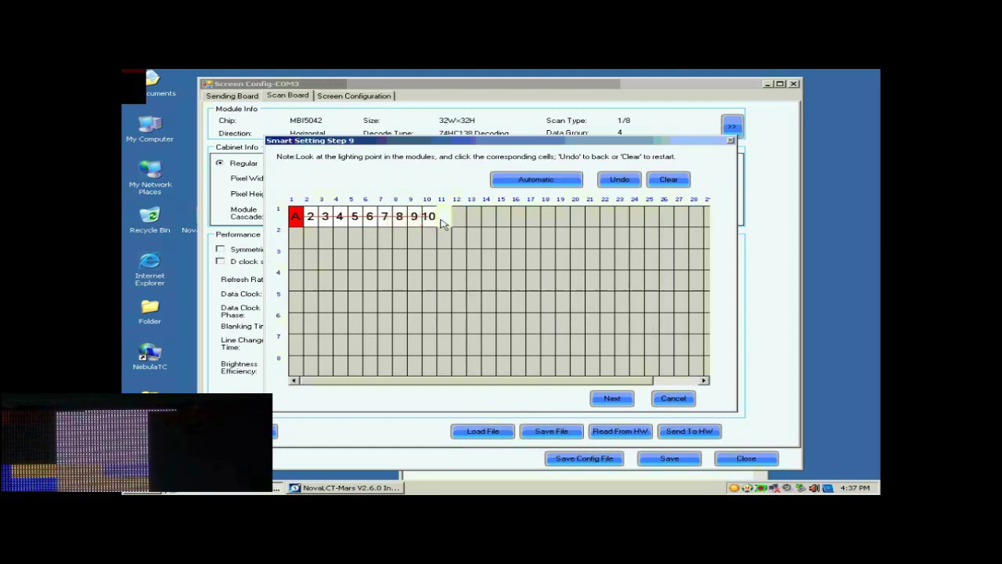
{"action": "left_click", "coordinate": [459, 221]}
{"action": "left_click", "coordinate": [474, 222]}
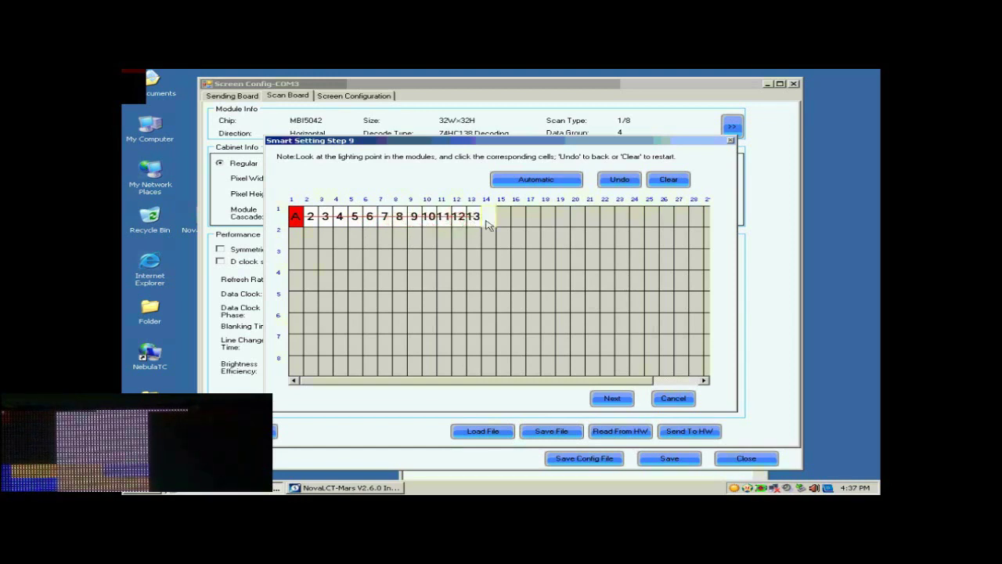
{"action": "left_click", "coordinate": [503, 222]}
{"action": "left_click", "coordinate": [519, 222]}
{"action": "left_click", "coordinate": [530, 182]}
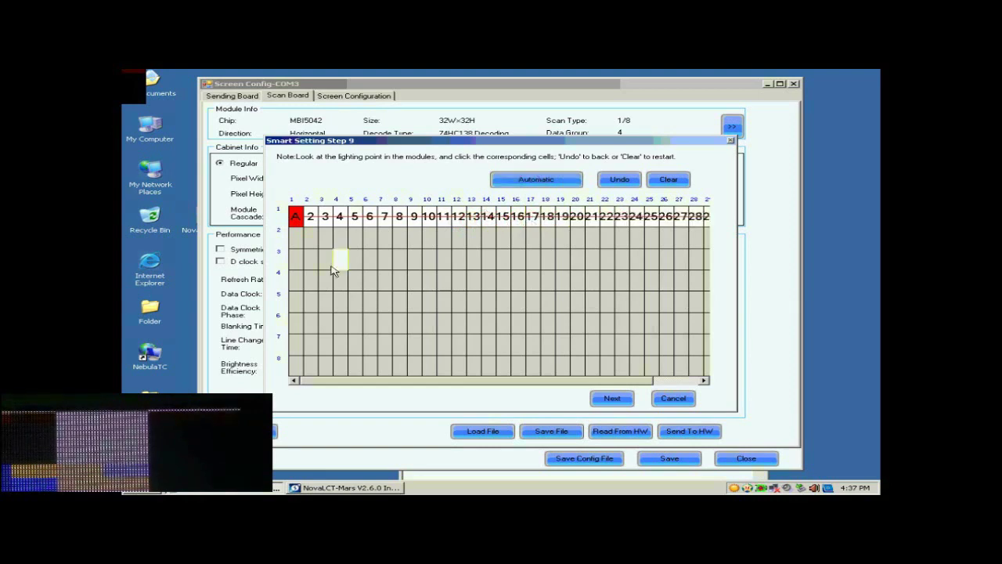
Mark column 1 rows 2–8 as B–H to complete the line table
{"action": "left_click", "coordinate": [298, 238]}
{"action": "left_click", "coordinate": [296, 258]}
{"action": "left_click", "coordinate": [296, 280]}
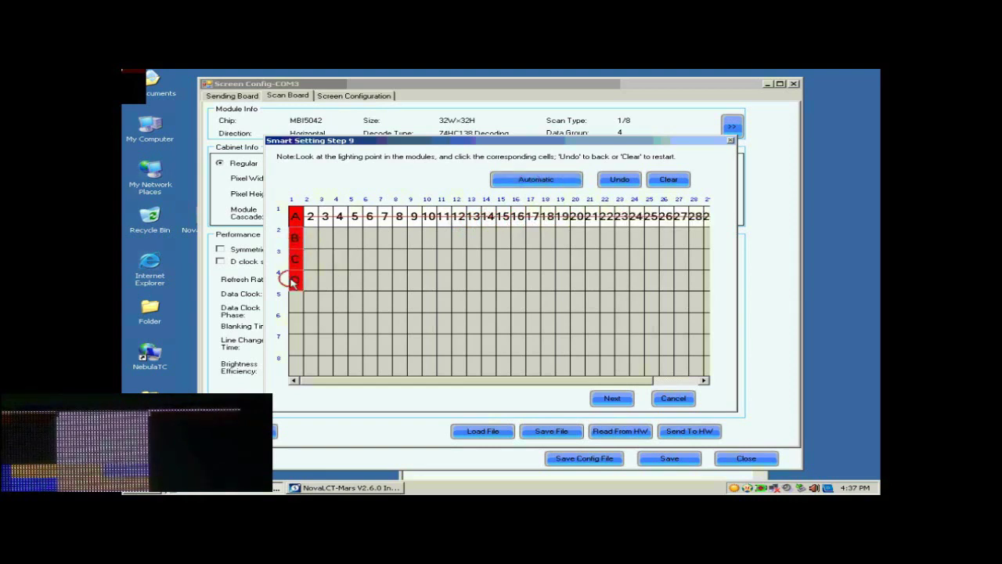
{"action": "left_click", "coordinate": [296, 301]}
{"action": "left_click", "coordinate": [295, 322]}
{"action": "left_click", "coordinate": [296, 344]}
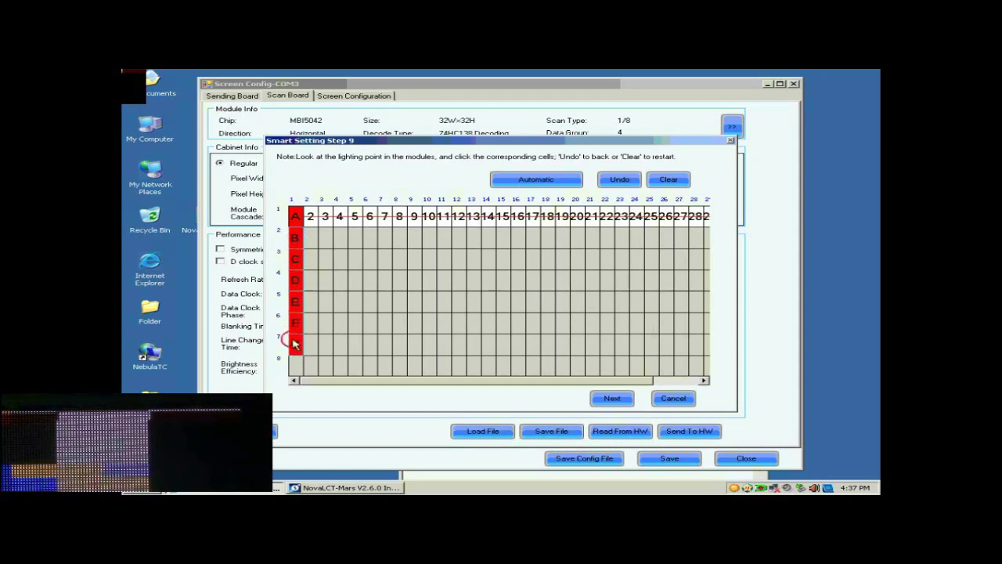
{"action": "left_click", "coordinate": [292, 365]}
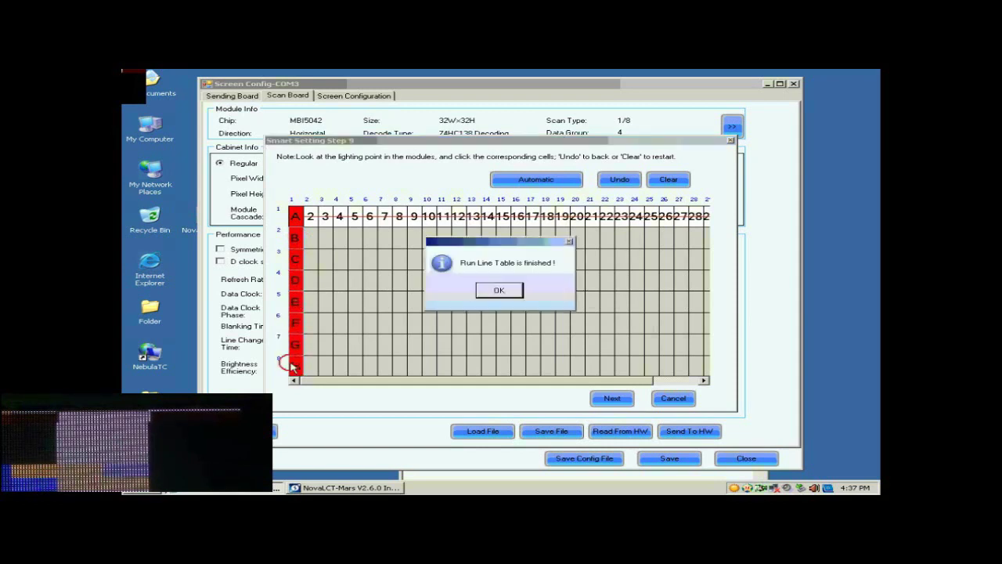
{"action": "left_click", "coordinate": [501, 291]}
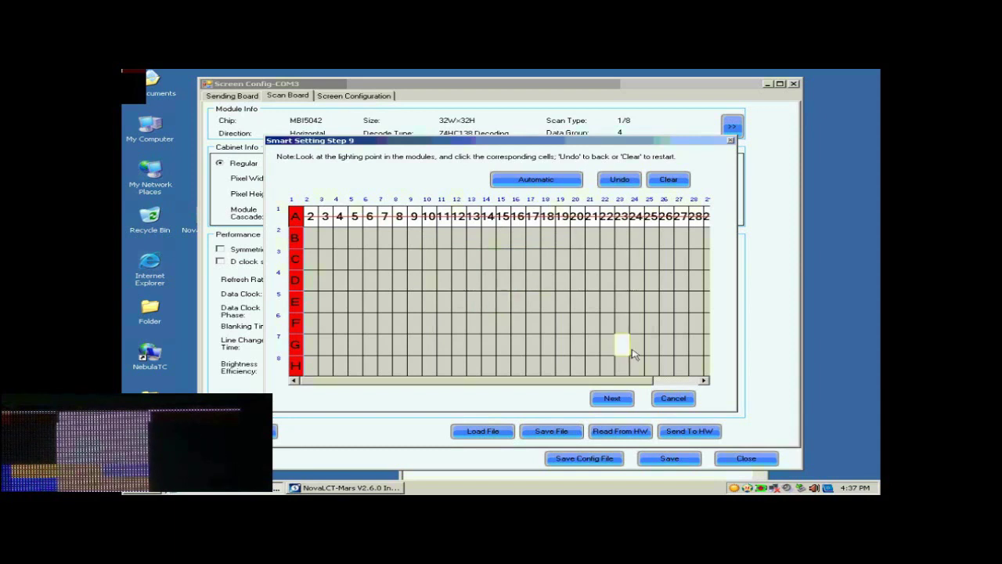
Apply the smart setting to the receiver card and finish without saving a module file
{"action": "left_click", "coordinate": [611, 399]}
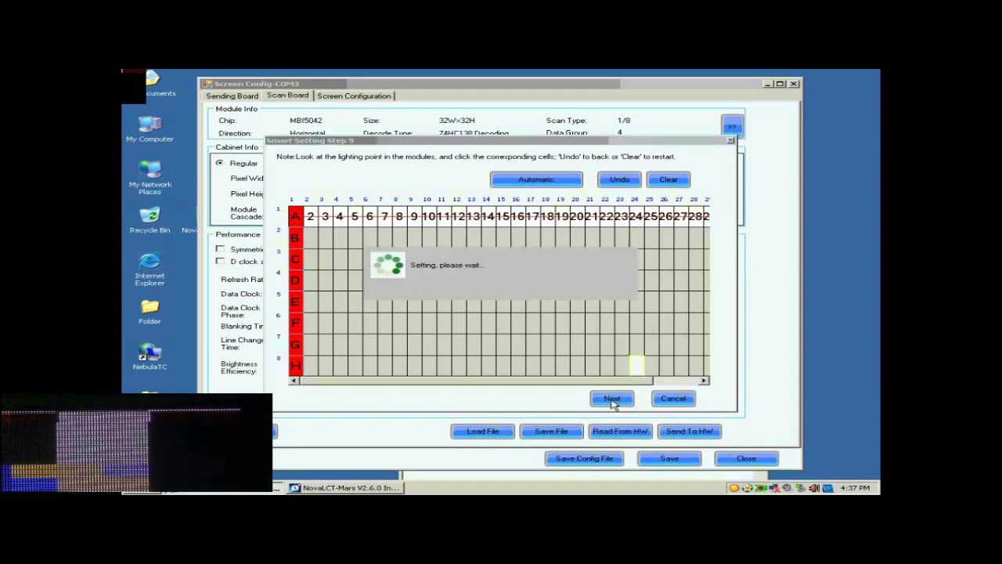
{"action": "left_click", "coordinate": [508, 292]}
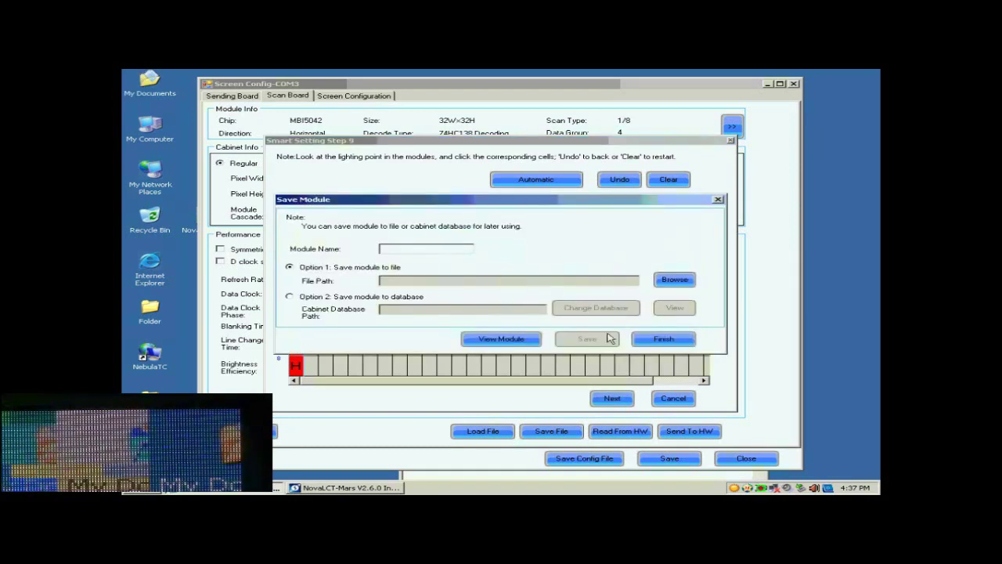
{"action": "left_click", "coordinate": [663, 342]}
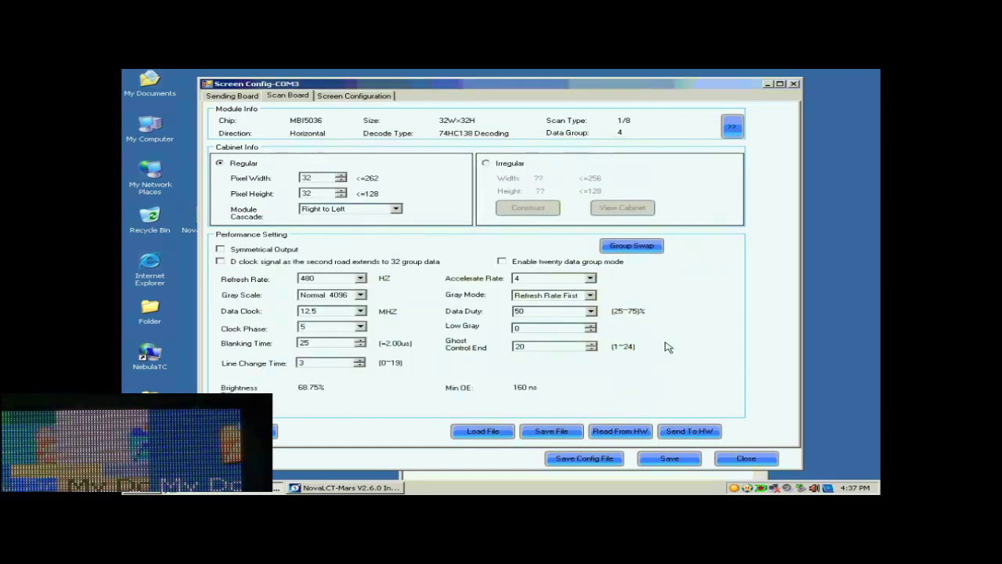
Set the cabinet size to 128 x 128 pixels
{"action": "double_click", "coordinate": [325, 178]}
{"action": "type", "text": "128"}
{"action": "key", "text": "Tab"}
{"action": "type", "text": "12"}
{"action": "type", "text": "8"}
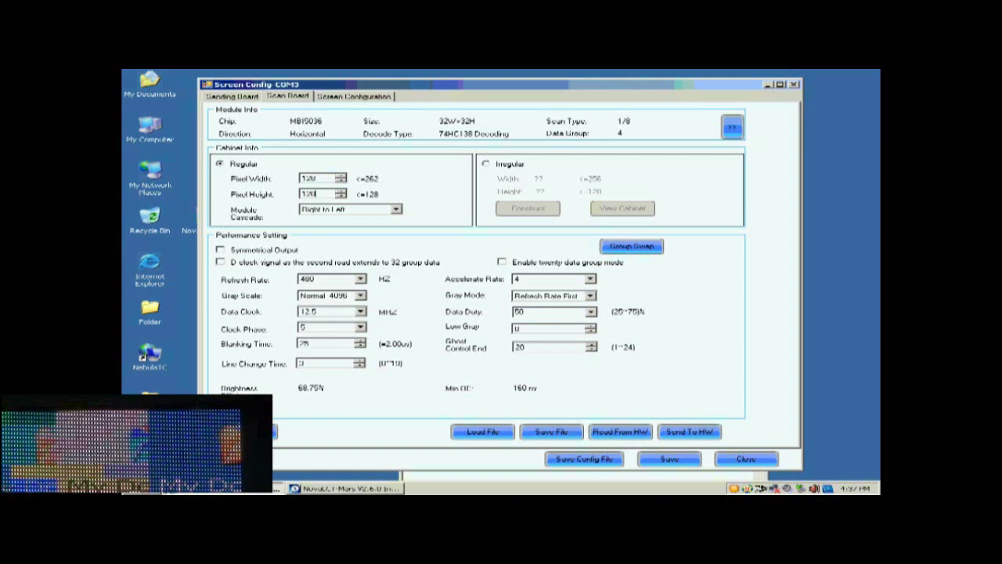
Choose Normal 16384 gray scale, Refresh Rate First gray mode and accelerate rate 16
{"action": "left_click", "coordinate": [361, 294]}
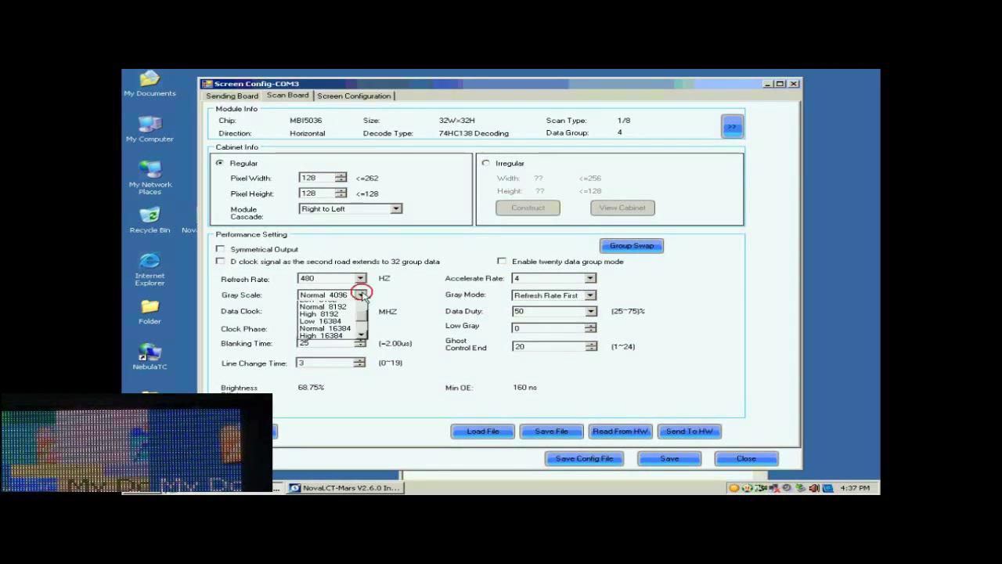
{"action": "left_click", "coordinate": [325, 345]}
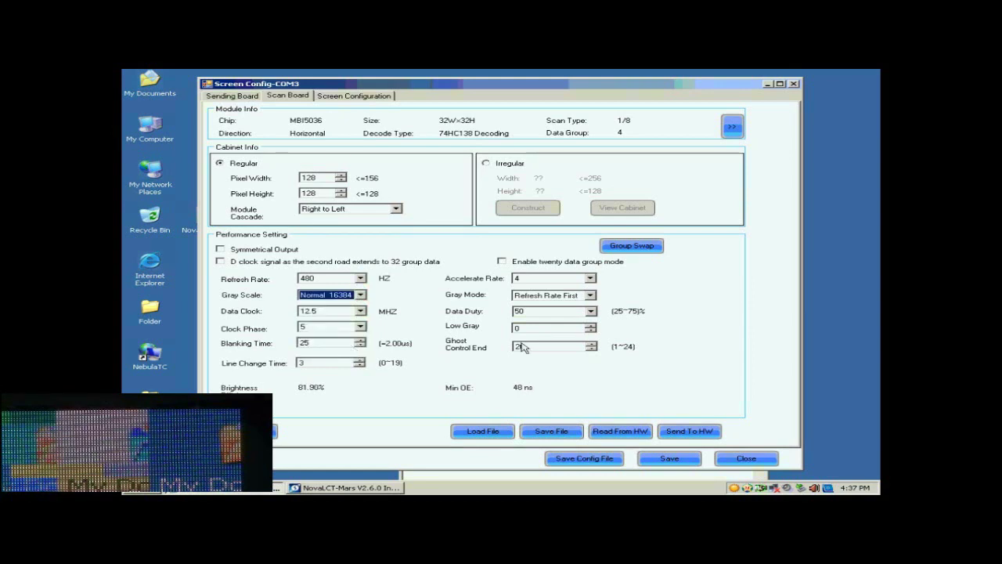
{"action": "left_click", "coordinate": [590, 296]}
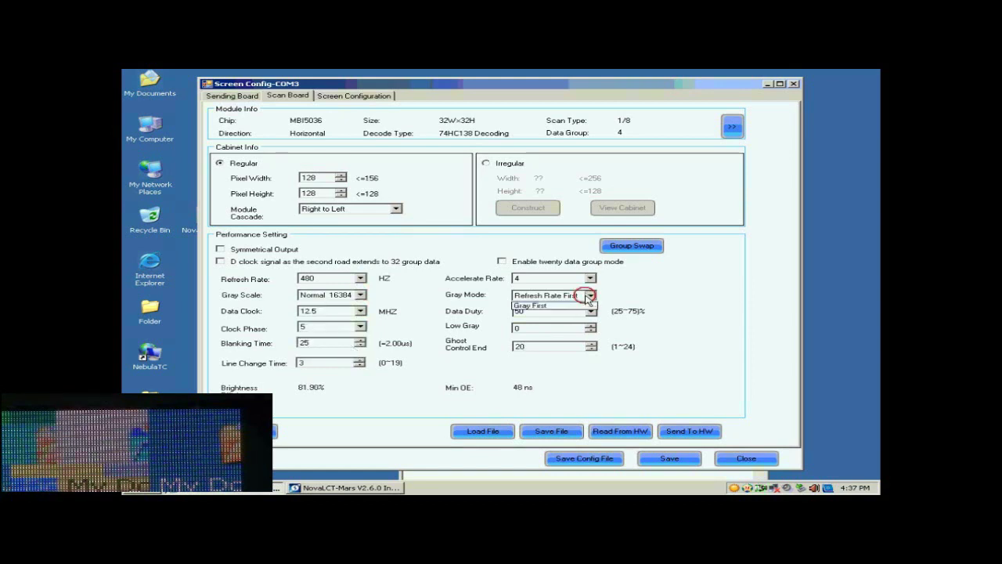
{"action": "left_click", "coordinate": [567, 316]}
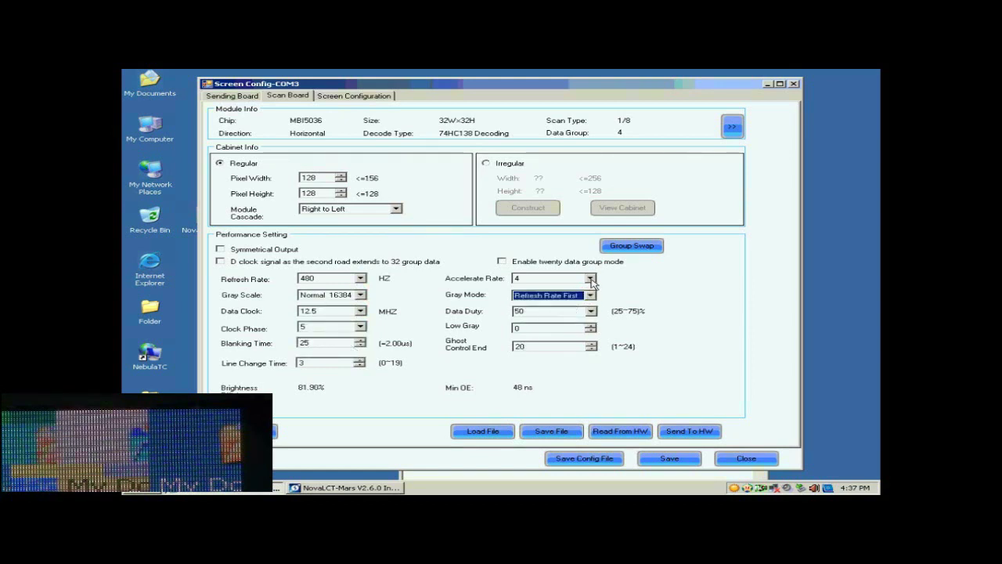
{"action": "left_click", "coordinate": [589, 277]}
{"action": "left_click", "coordinate": [553, 318]}
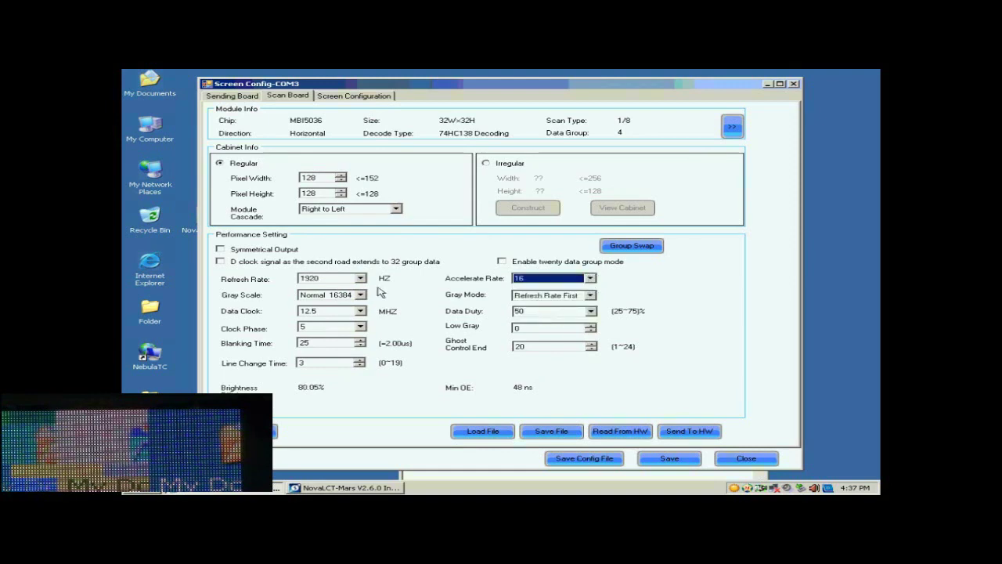
Pick 2880 Hz refresh rate and 17.9 MHz data clock, raising brightness to 79.92%
{"action": "left_click", "coordinate": [361, 279]}
{"action": "scroll", "coordinate": [362, 297], "scroll_direction": "up", "scroll_amount": 2}
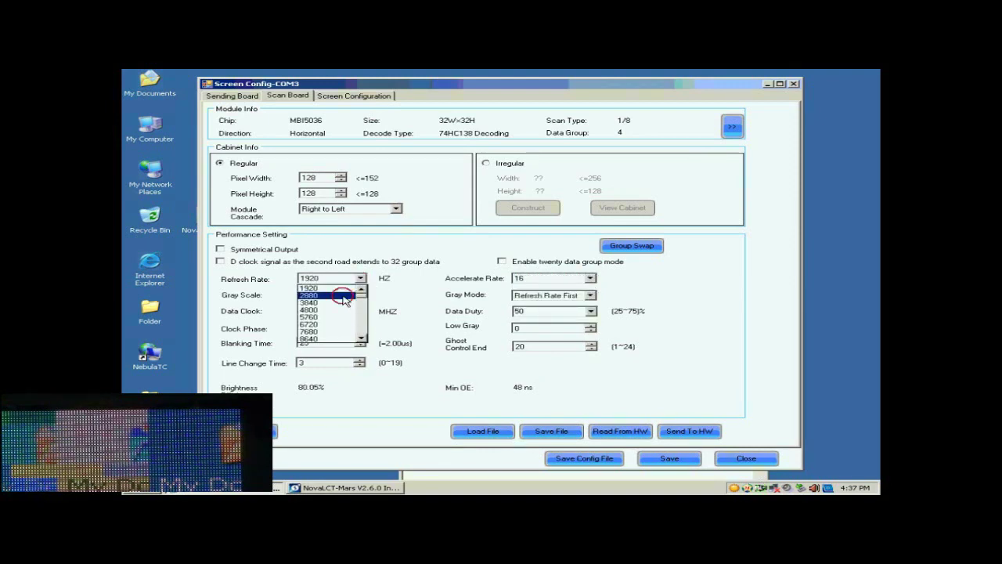
{"action": "left_click", "coordinate": [349, 293]}
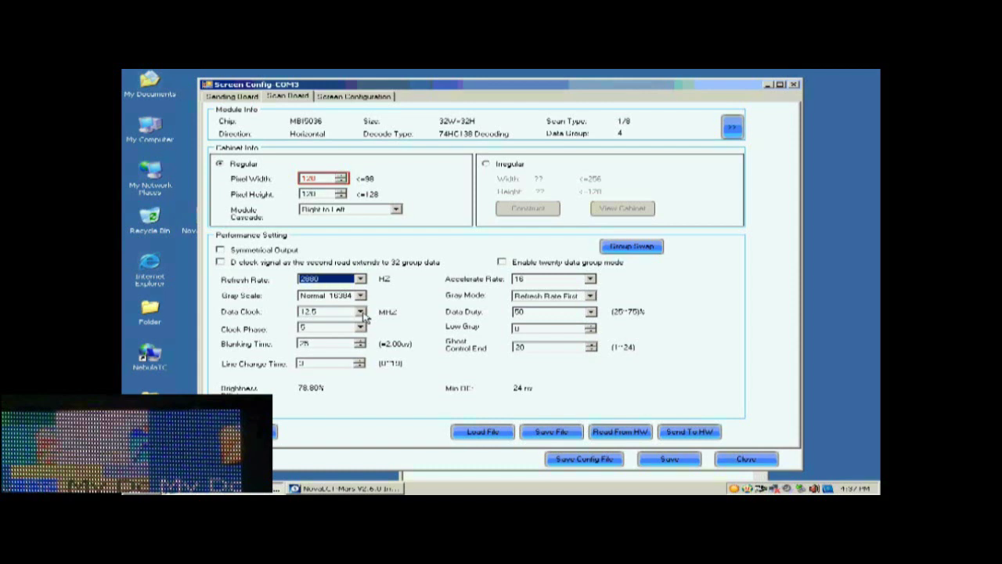
{"action": "left_click", "coordinate": [360, 312]}
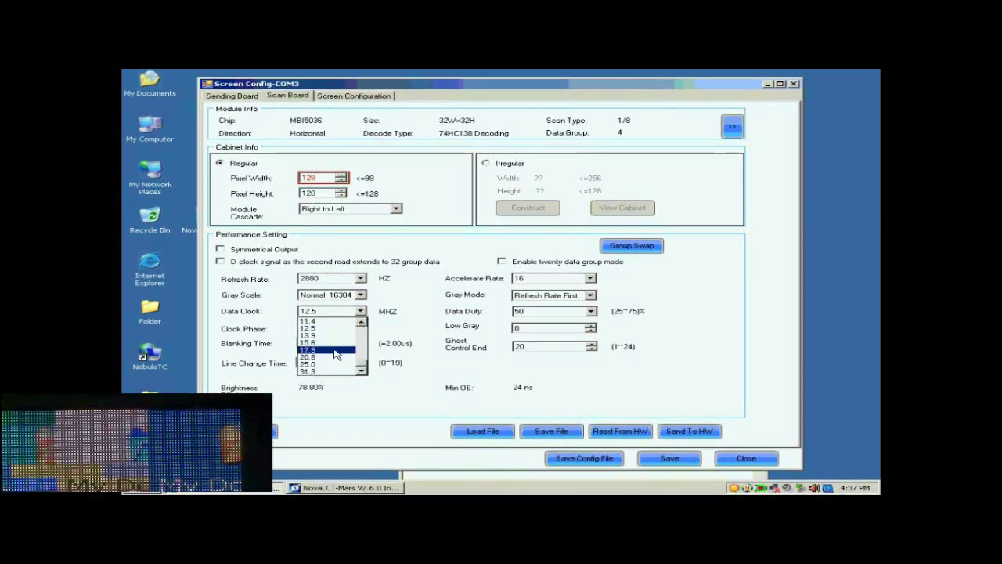
{"action": "left_click", "coordinate": [335, 351]}
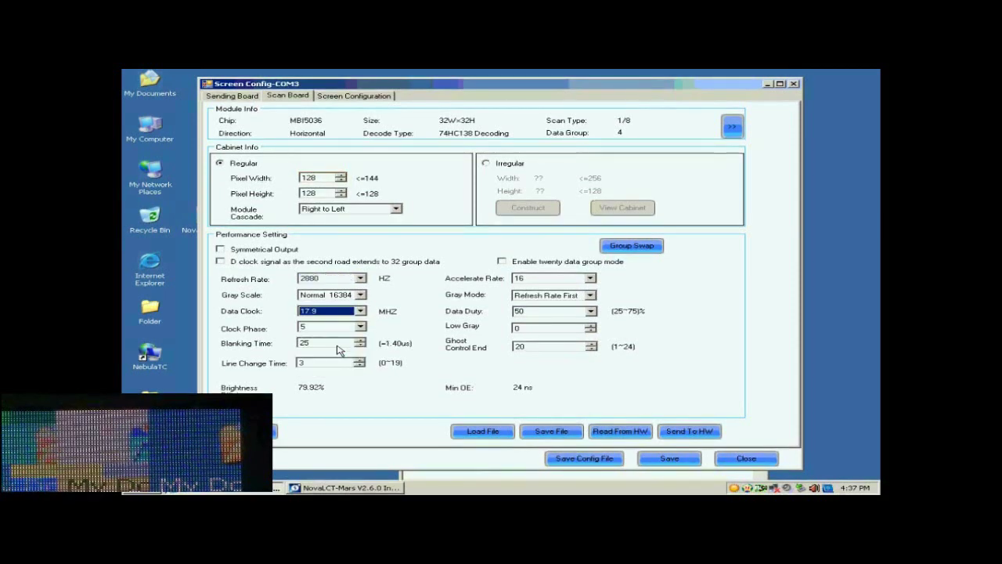
Send the receiver-card parameters to All Scan Boards via Send To HW
{"action": "left_click", "coordinate": [682, 432]}
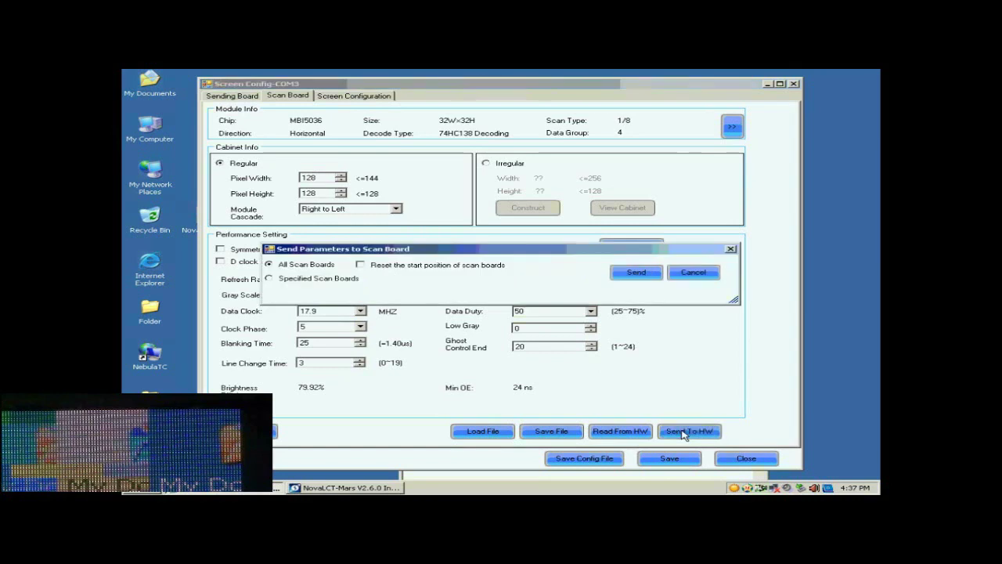
{"action": "left_click", "coordinate": [637, 273]}
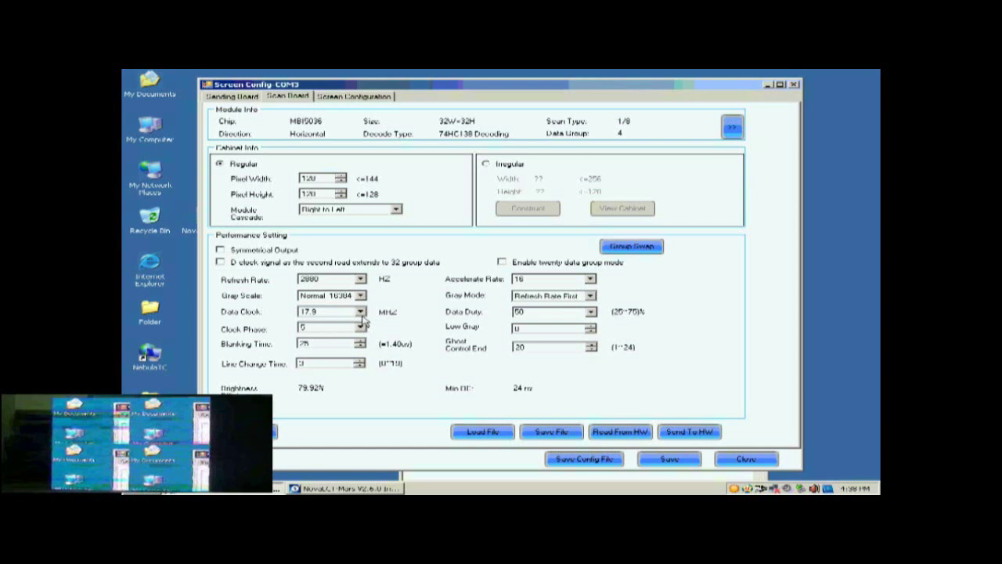
Set the clock phase to 1 and send the parameters to all scan boards
{"action": "left_click", "coordinate": [360, 328]}
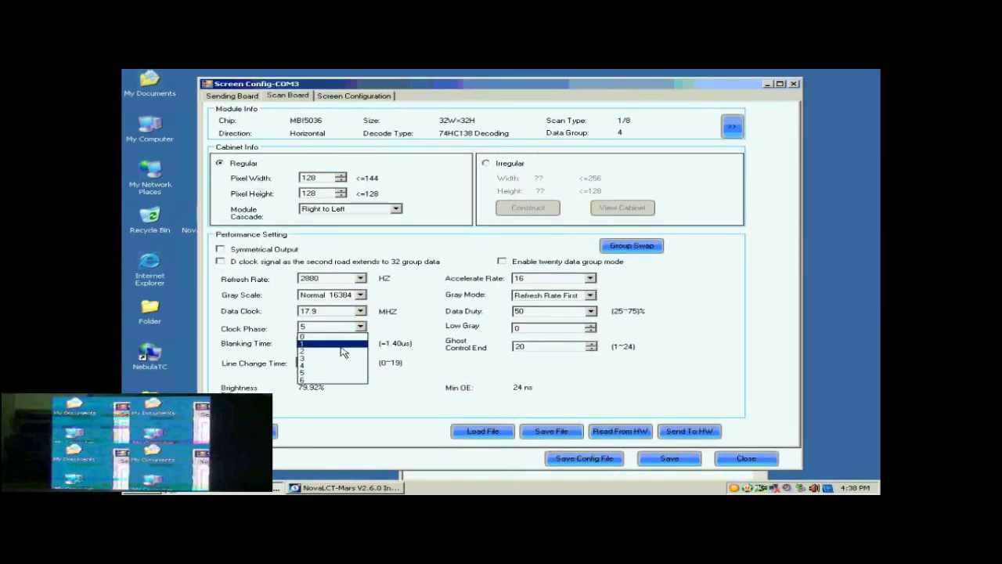
{"action": "left_click", "coordinate": [341, 345]}
{"action": "left_click", "coordinate": [689, 430]}
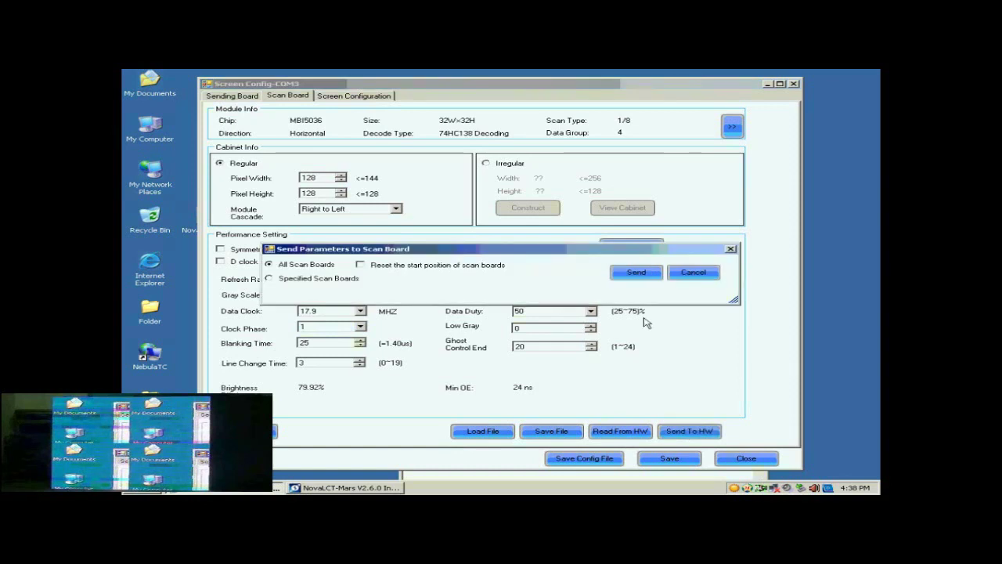
{"action": "left_click", "coordinate": [635, 272]}
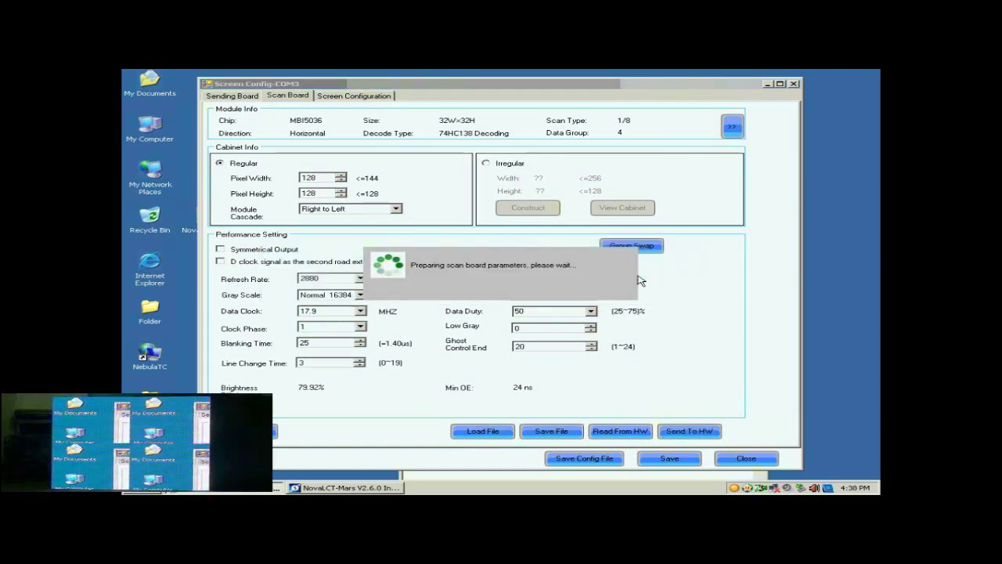
Acknowledge the successful send and save the scan board parameters to hardware
{"action": "left_click", "coordinate": [515, 293]}
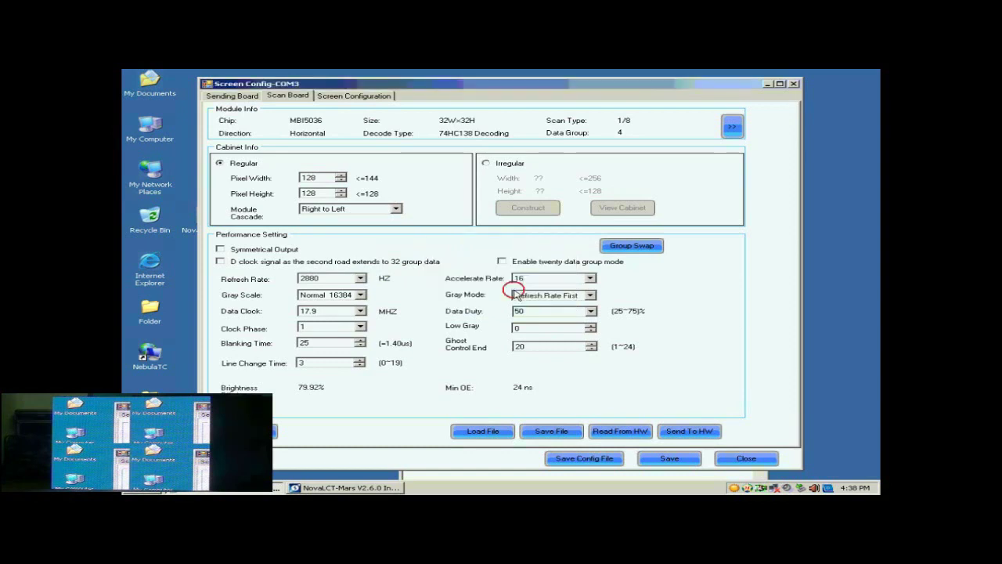
{"action": "left_click", "coordinate": [666, 459]}
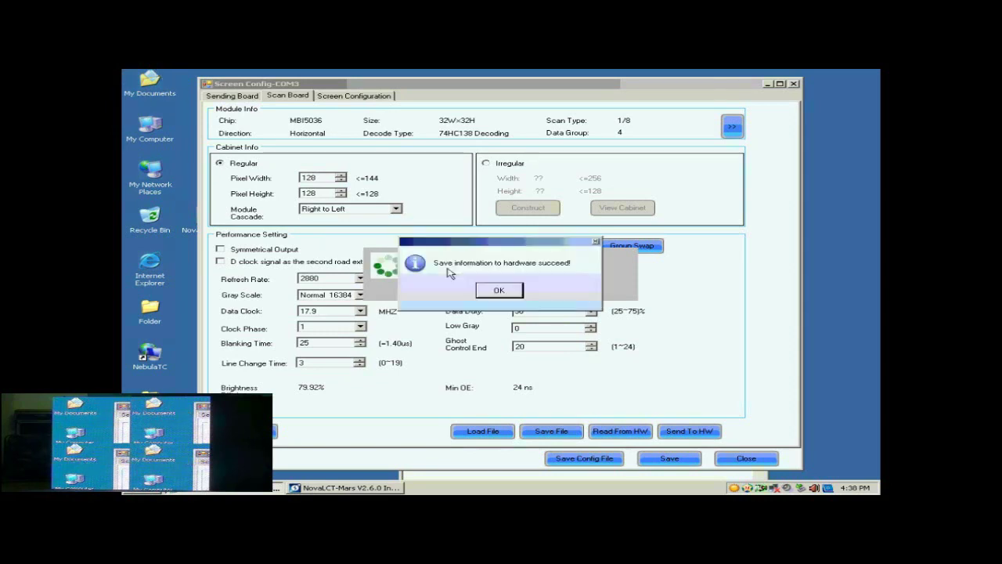
{"action": "left_click", "coordinate": [501, 289]}
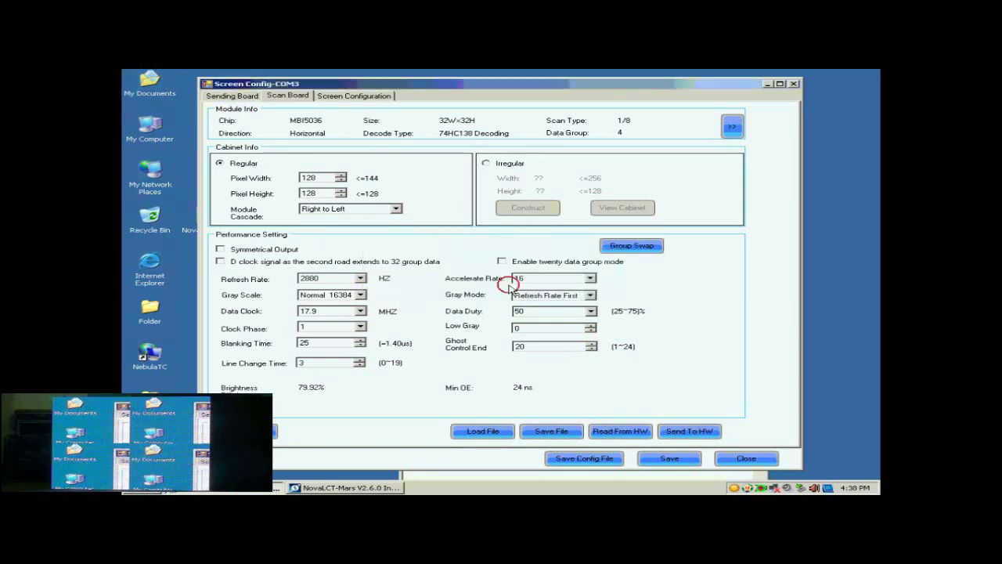
Start a new standard screen configuration on port 1
{"action": "left_click", "coordinate": [342, 97]}
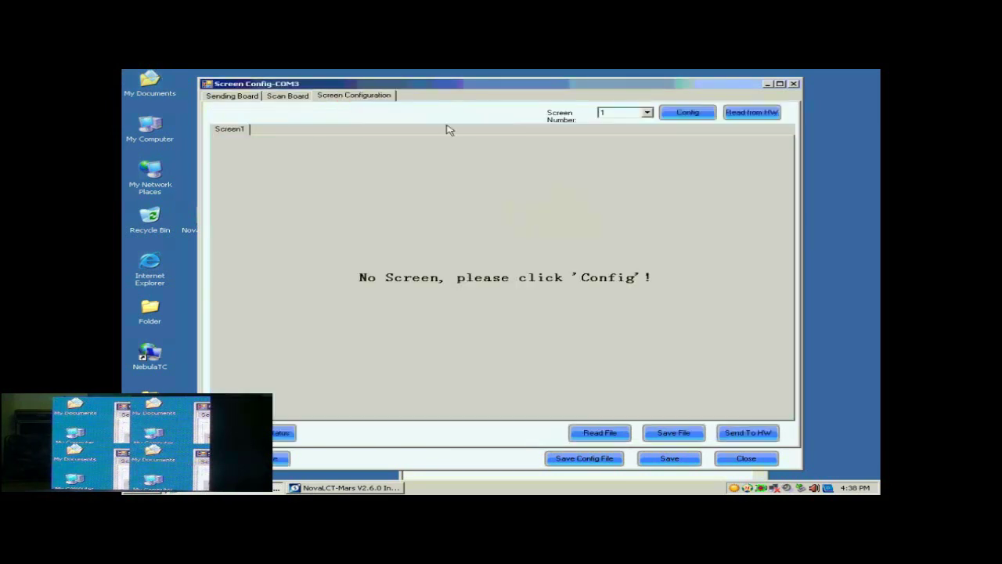
{"action": "left_click", "coordinate": [689, 114]}
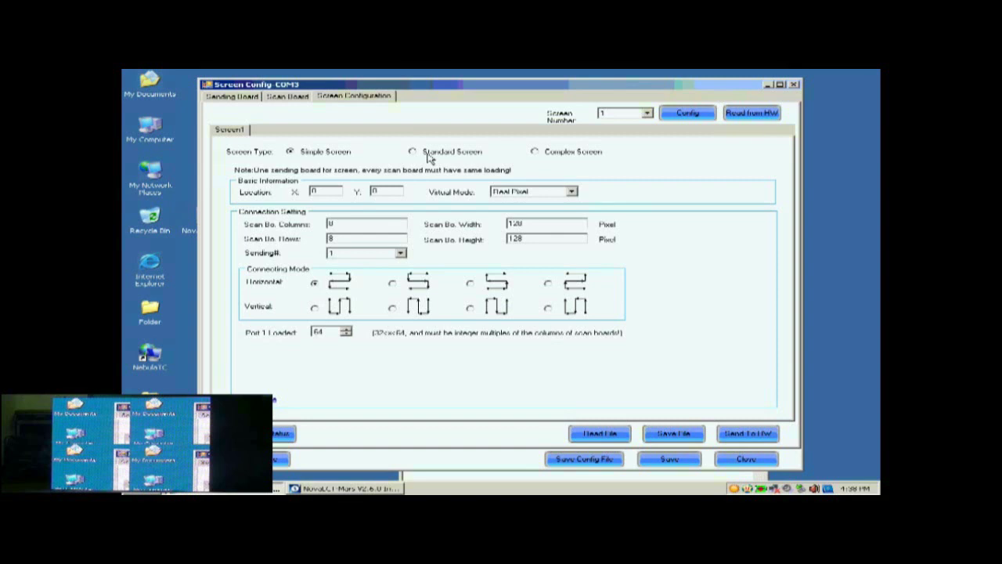
{"action": "left_click", "coordinate": [429, 157]}
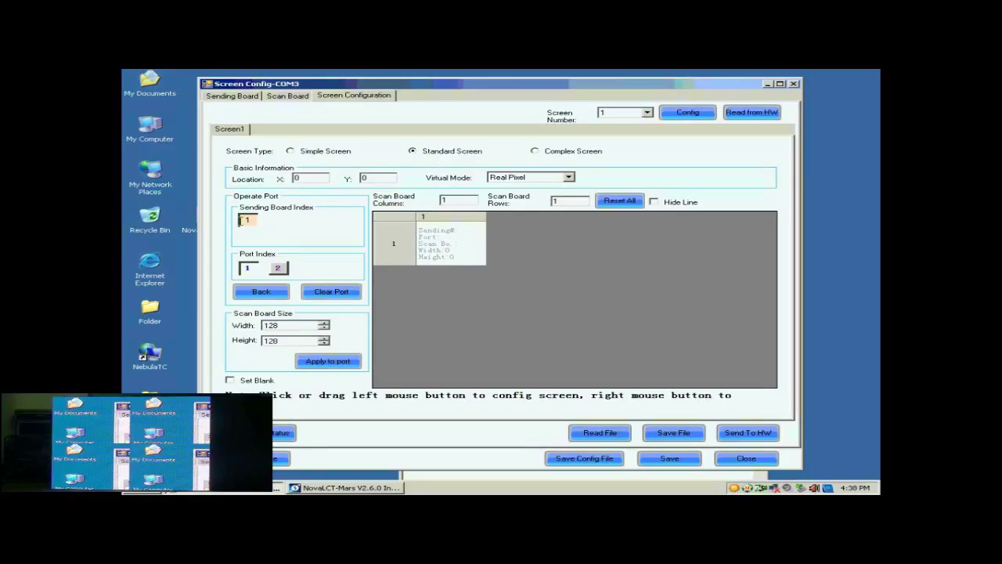
{"action": "left_click", "coordinate": [250, 269]}
Set the grid to 2 columns by 2 rows of 128×128 cabinets
{"action": "left_click", "coordinate": [455, 199]}
{"action": "left_click_drag", "start_coordinate": [454, 199], "coordinate": [443, 199]}
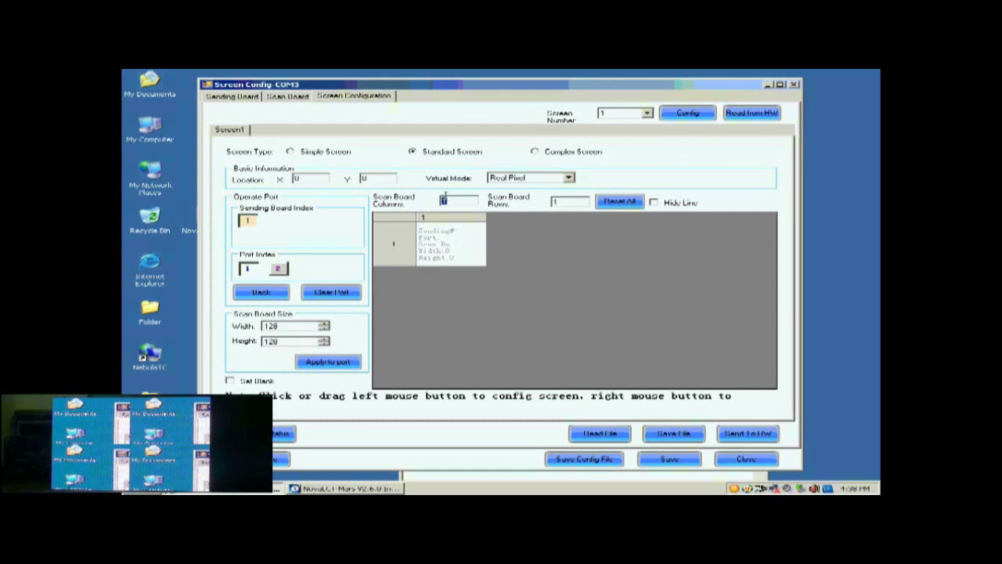
{"action": "type", "text": "2"}
{"action": "left_click", "coordinate": [569, 202]}
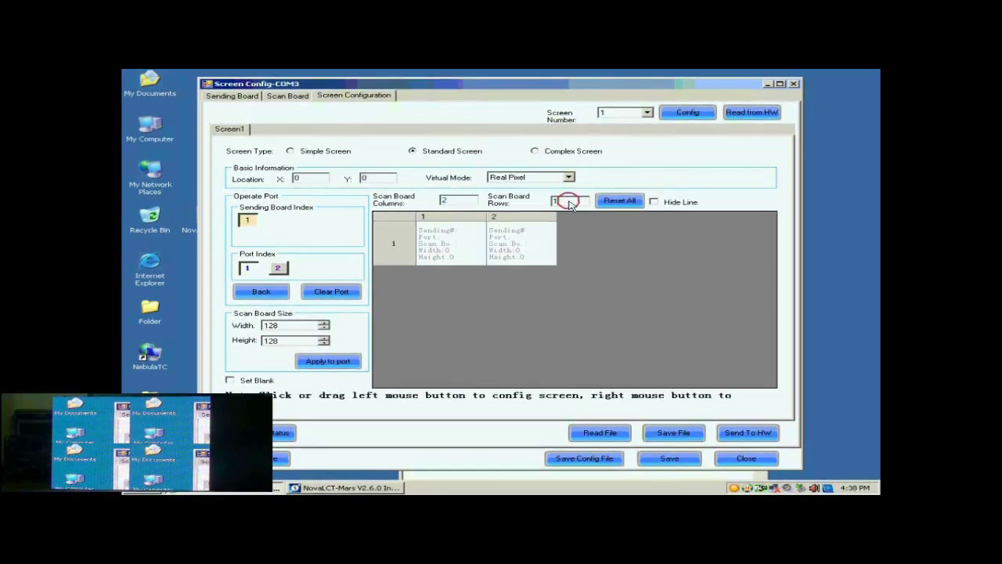
{"action": "left_click_drag", "start_coordinate": [569, 202], "coordinate": [533, 205]}
{"action": "type", "text": "2"}
{"action": "left_click", "coordinate": [612, 201]}
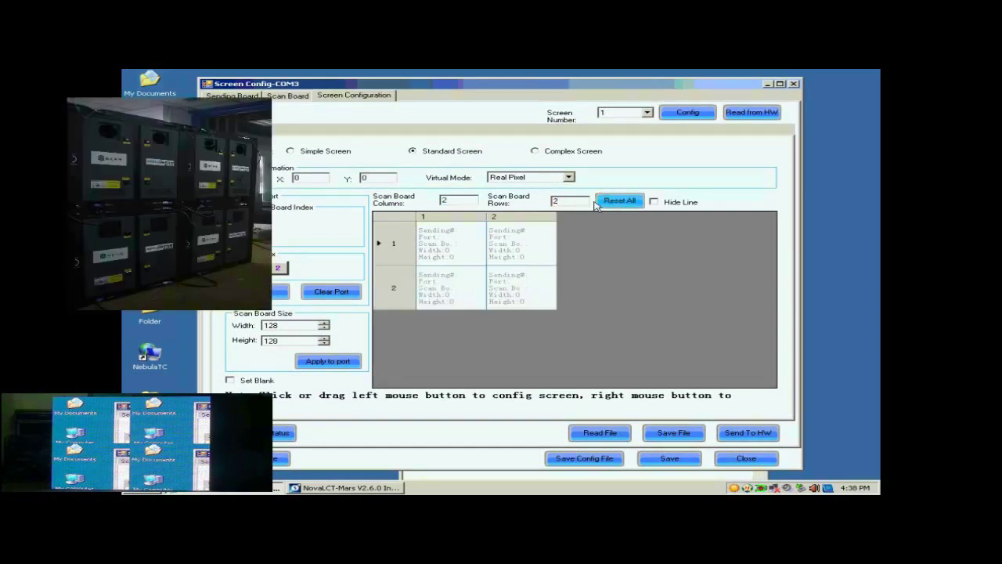
{"action": "left_click", "coordinate": [269, 326]}
{"action": "left_click", "coordinate": [271, 342]}
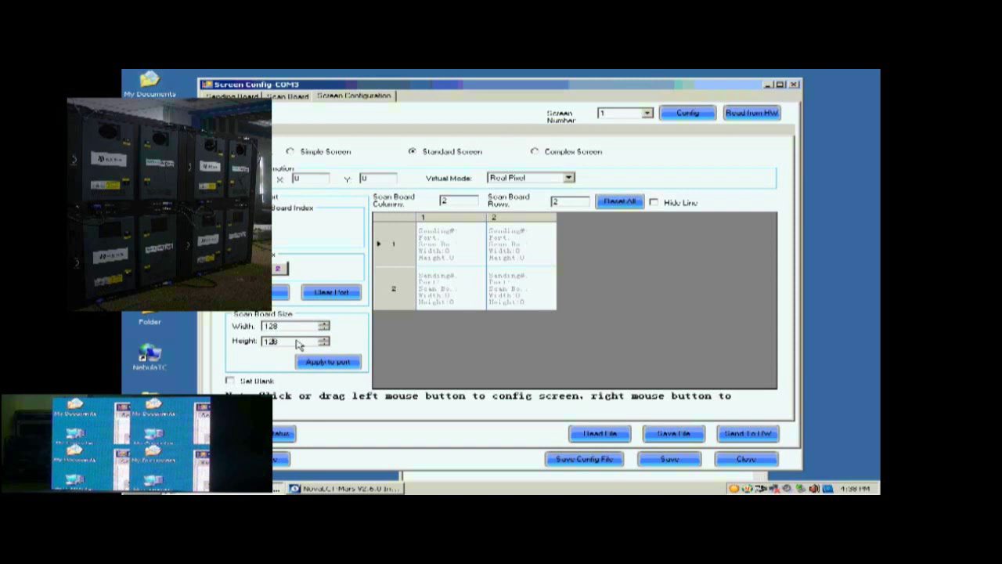
Wire the four cabinets (row1 col2, row1 col1, row2 col1, row2 col2) and send to hardware
{"action": "left_click", "coordinate": [507, 247]}
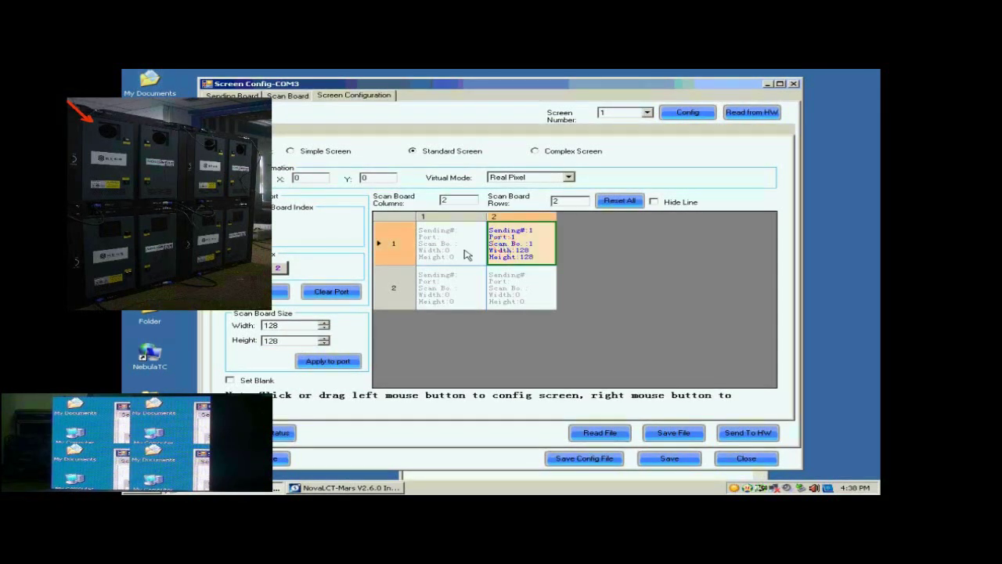
{"action": "left_click", "coordinate": [464, 253]}
{"action": "left_click", "coordinate": [460, 283]}
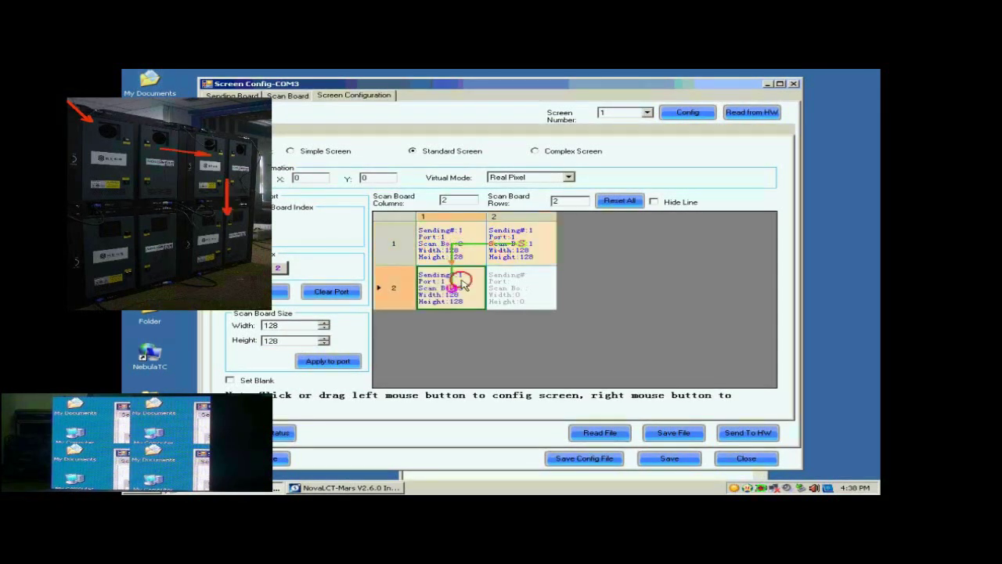
{"action": "left_click", "coordinate": [535, 296]}
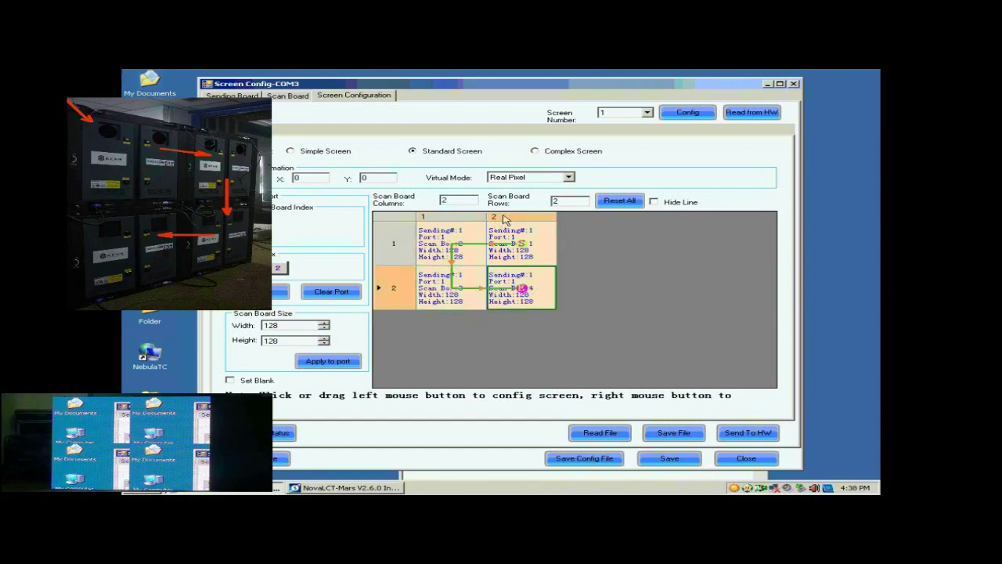
{"action": "left_click", "coordinate": [739, 434]}
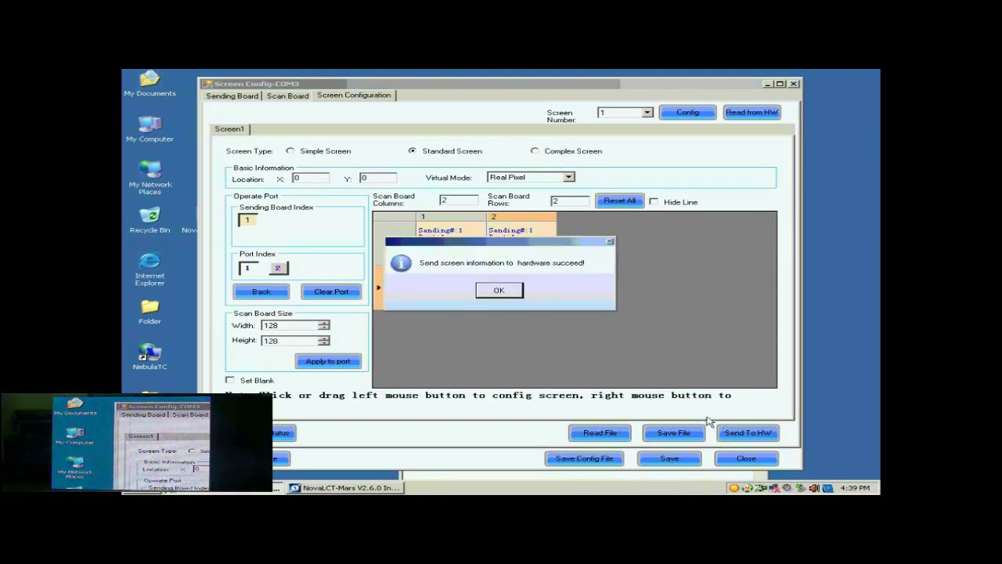
Acknowledge the send, then save the 2×2 layout to hardware and confirm success
{"action": "left_click", "coordinate": [515, 291]}
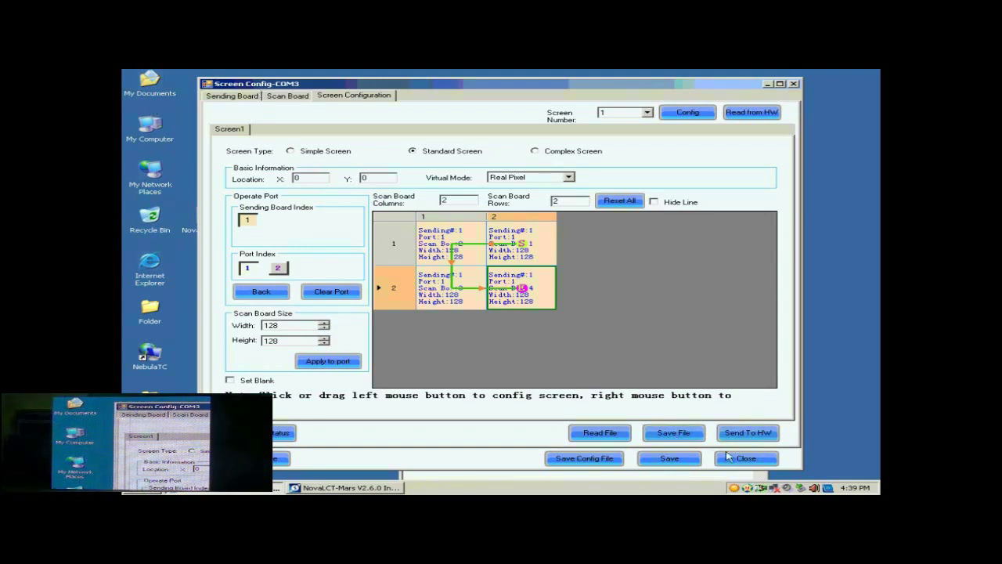
{"action": "left_click", "coordinate": [689, 460]}
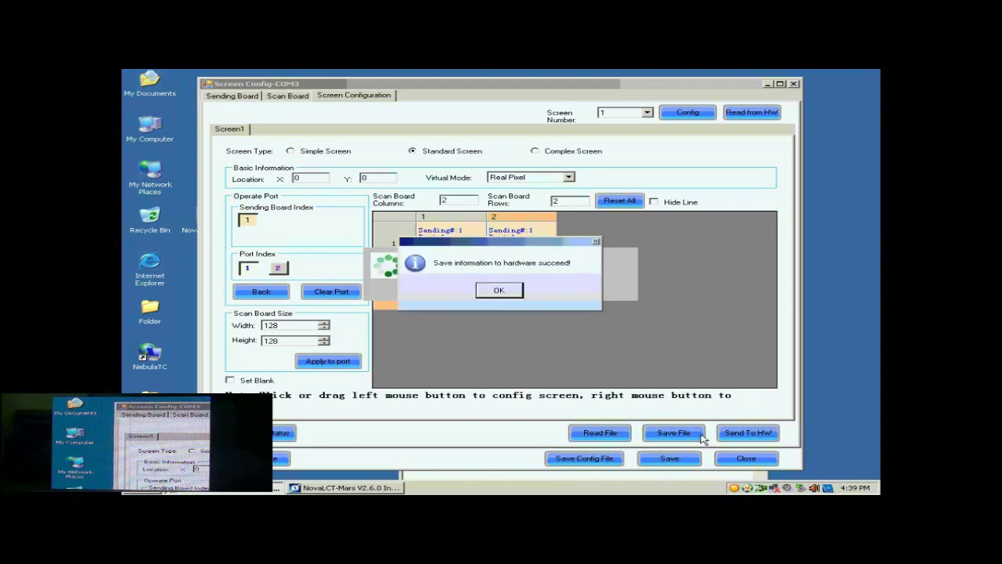
{"action": "left_click", "coordinate": [509, 290]}
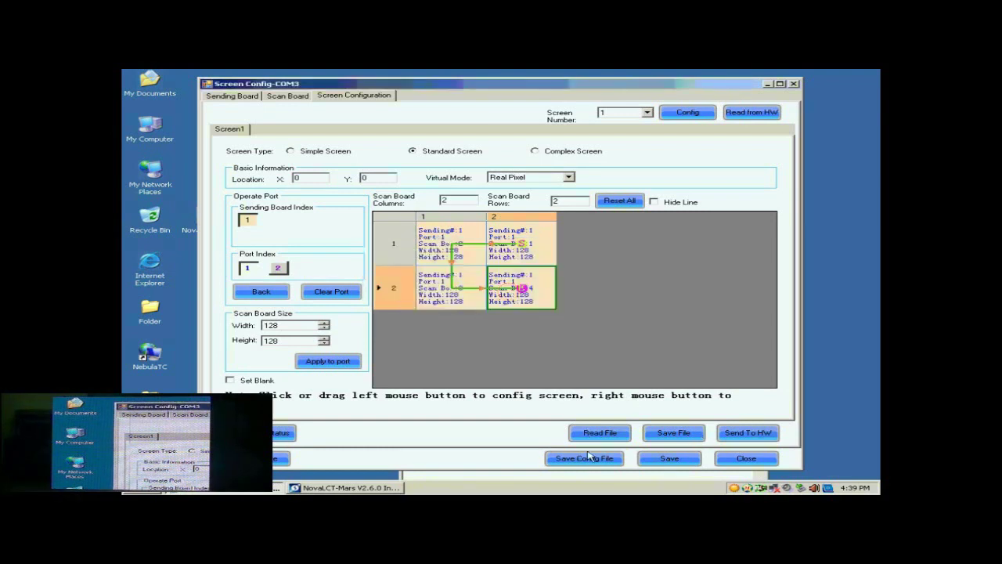
{"action": "left_click", "coordinate": [589, 457]}
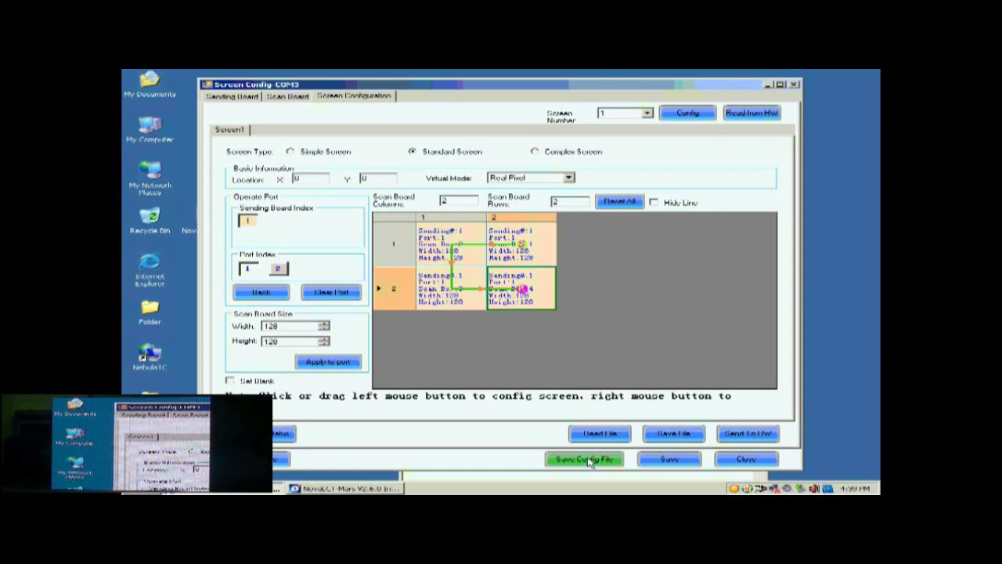
Save the configuration to the desktop as the profile file 'buckup data'
{"action": "left_click", "coordinate": [587, 460]}
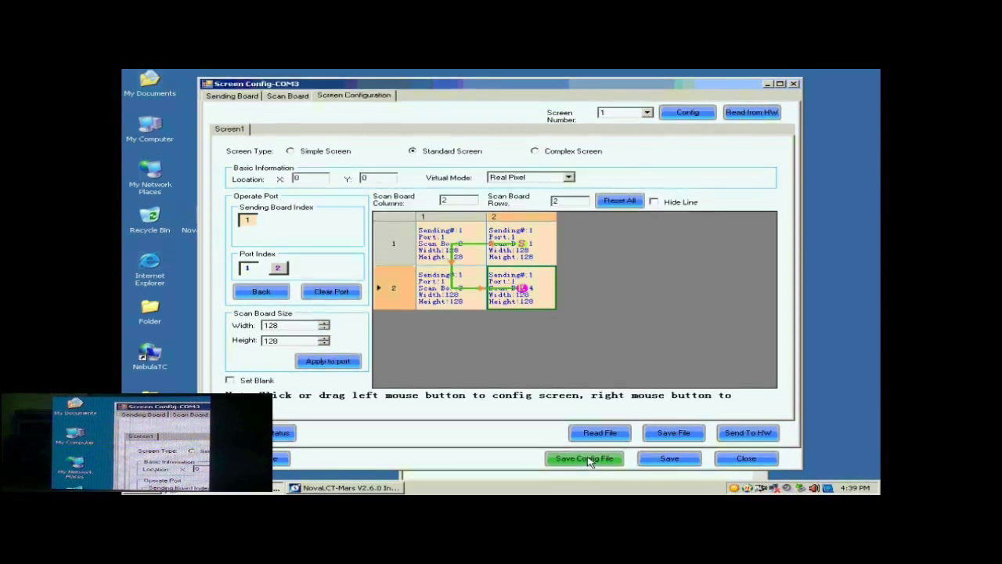
{"action": "left_click", "coordinate": [488, 329]}
{"action": "type", "text": "b"}
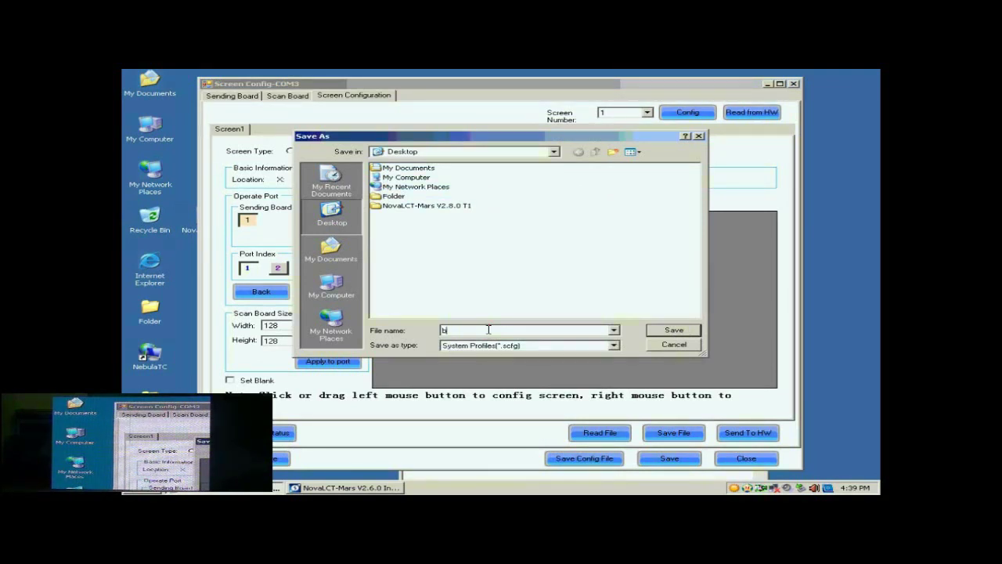
{"action": "type", "text": "uck"}
{"action": "type", "text": "u"}
{"action": "type", "text": "p d"}
{"action": "type", "text": "ata"}
{"action": "left_click", "coordinate": [672, 329]}
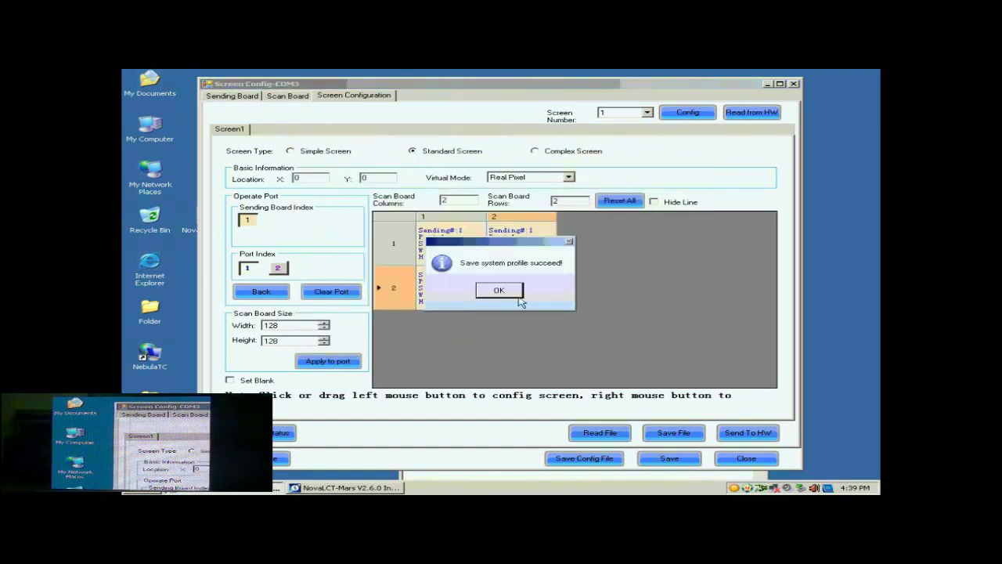
{"action": "left_click", "coordinate": [499, 290]}
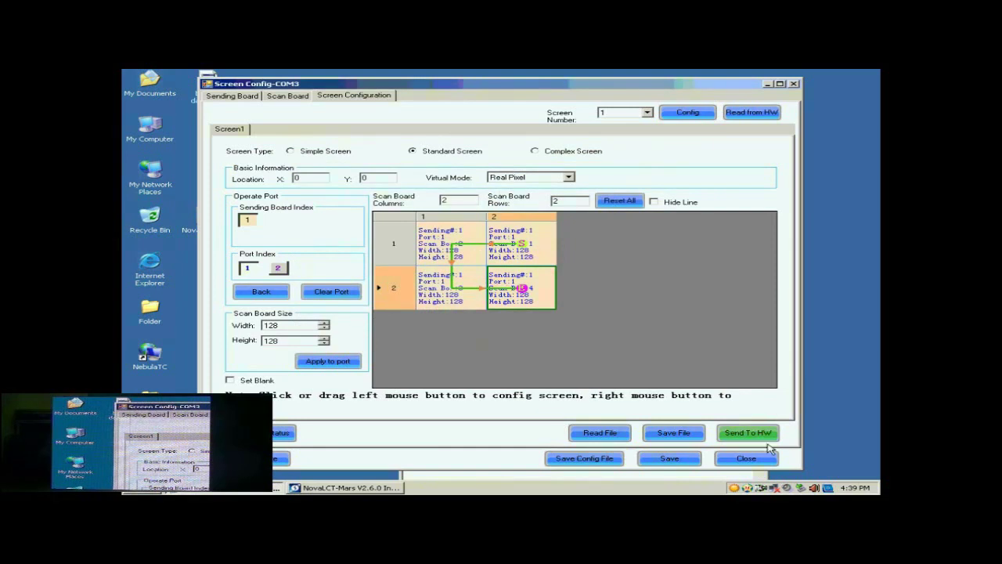
Reopen Screen Configuration and load the buckup data.scfg config file
{"action": "left_click", "coordinate": [745, 458]}
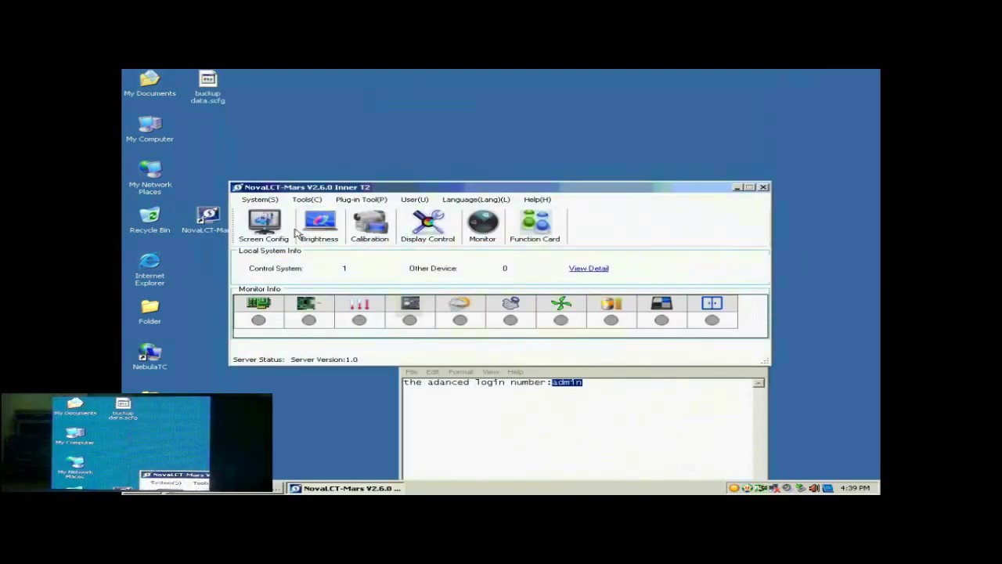
{"action": "left_click", "coordinate": [280, 228]}
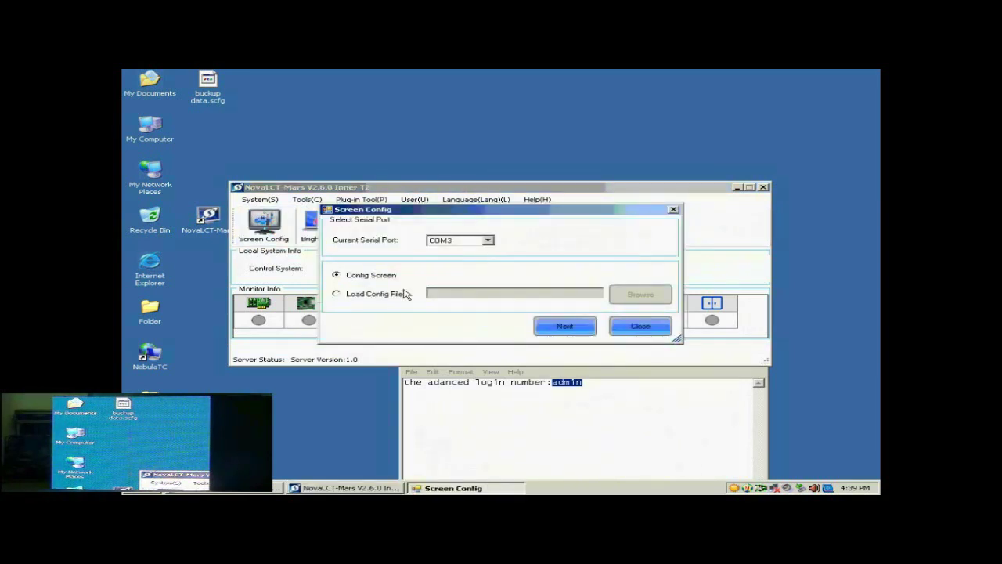
{"action": "left_click", "coordinate": [369, 295]}
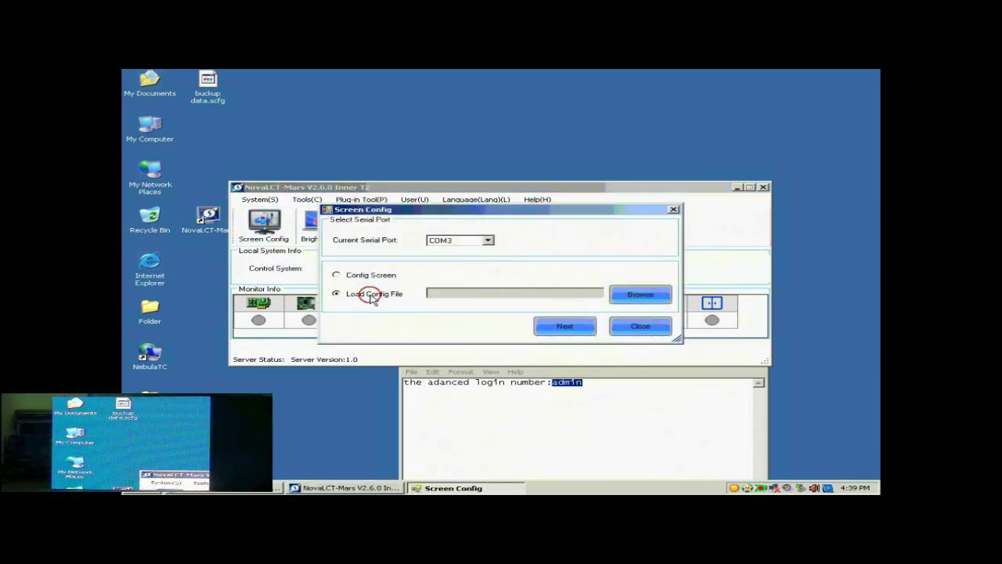
{"action": "left_click", "coordinate": [645, 296]}
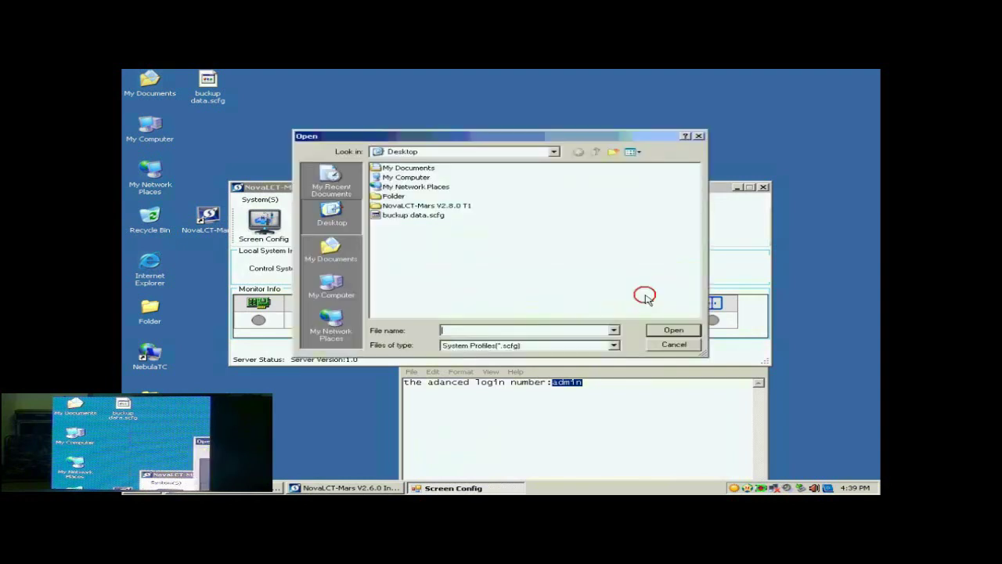
{"action": "left_click", "coordinate": [415, 215]}
{"action": "left_click", "coordinate": [673, 330]}
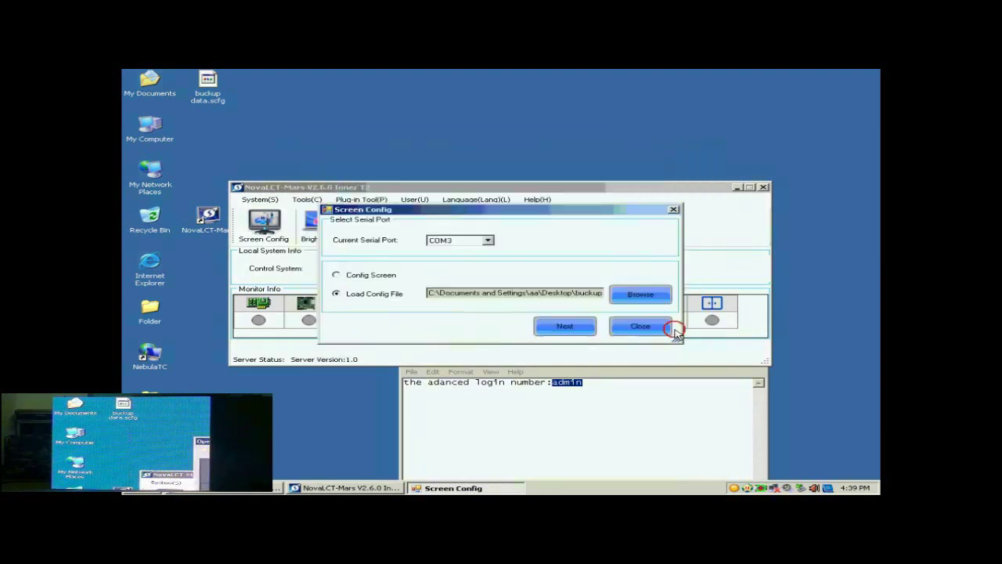
Apply the loaded configuration to the screen and move the main window up
{"action": "left_click", "coordinate": [569, 327]}
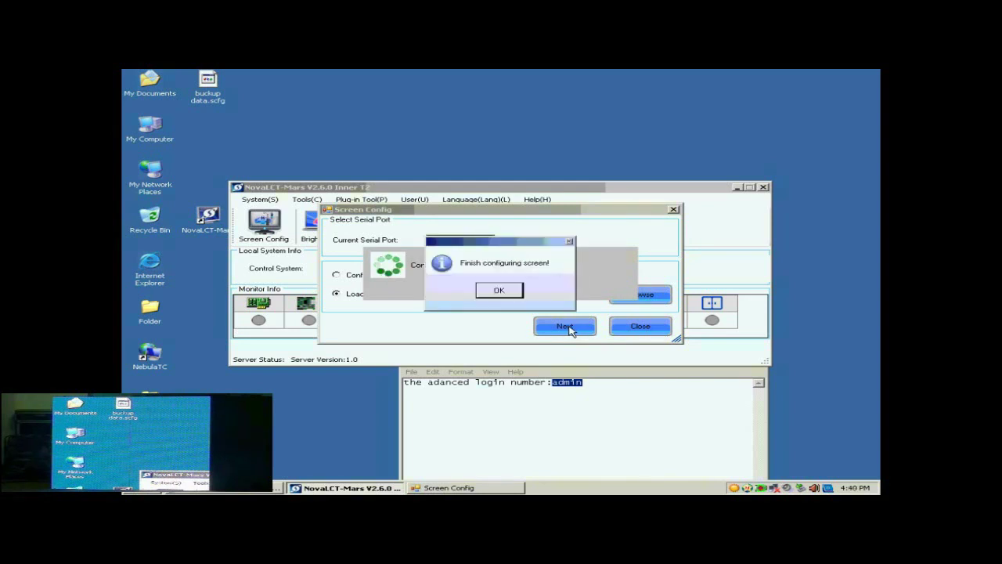
{"action": "left_click", "coordinate": [505, 291]}
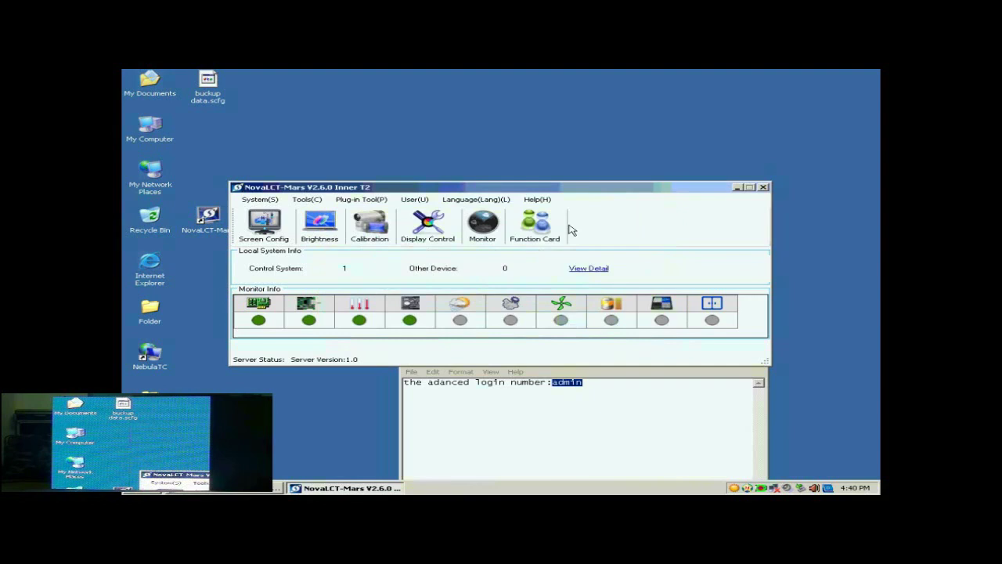
{"action": "mouse_move", "coordinate": [578, 189]}
{"action": "left_mouse_down"}
{"action": "mouse_move", "coordinate": [491, 92]}
{"action": "mouse_move", "coordinate": [579, 163]}
{"action": "left_mouse_up"}
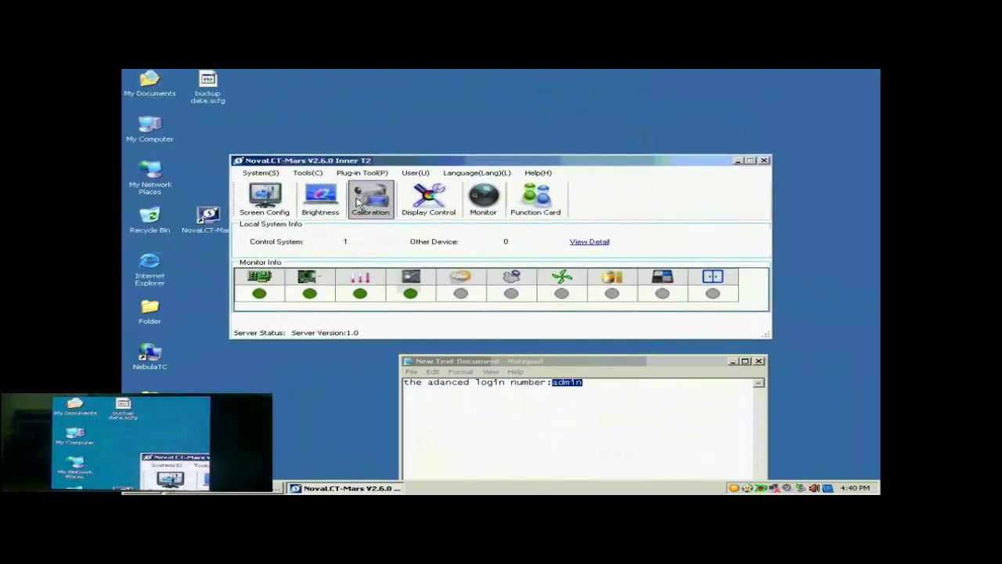